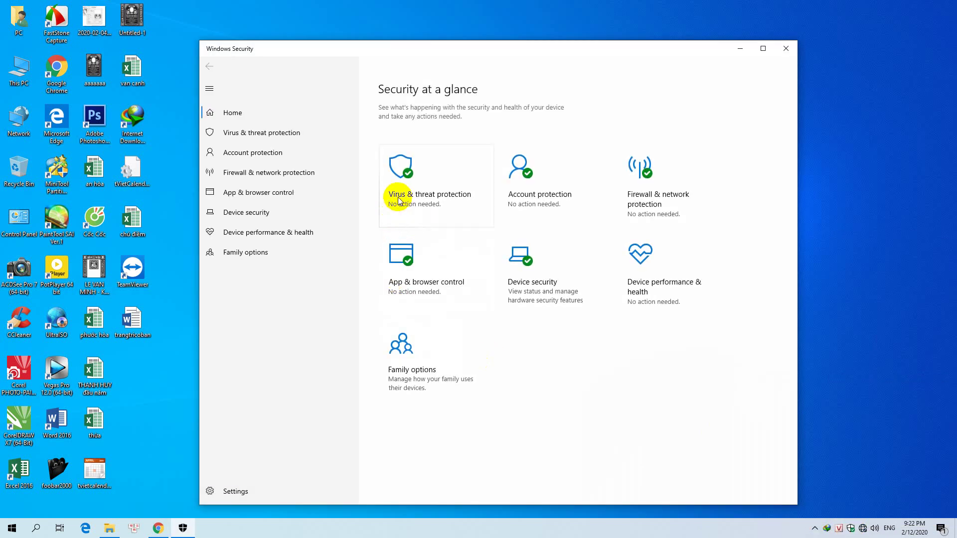
# - Turn off real-time protection in the virus and threat protection settings, and minimize the security window
pyautogui.click(396, 216)
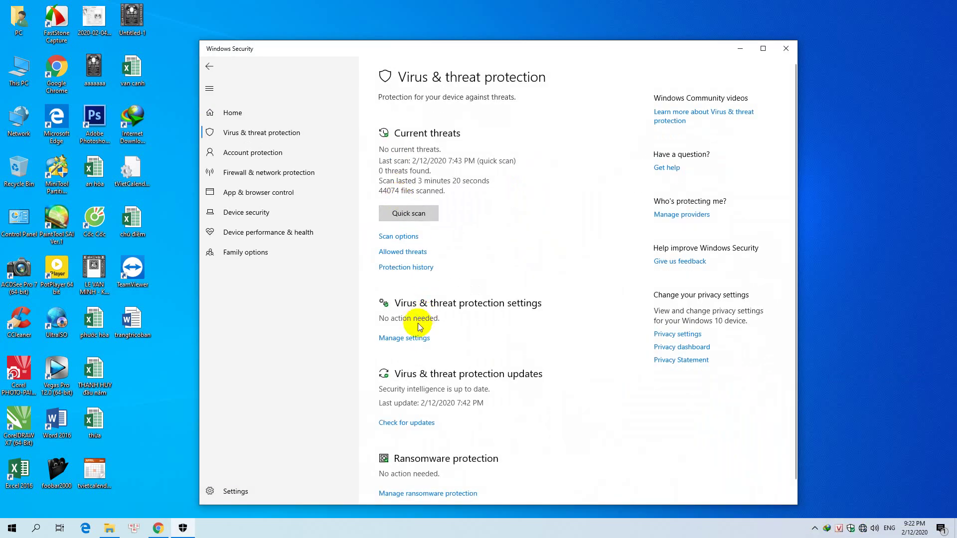
pyautogui.click(412, 338)
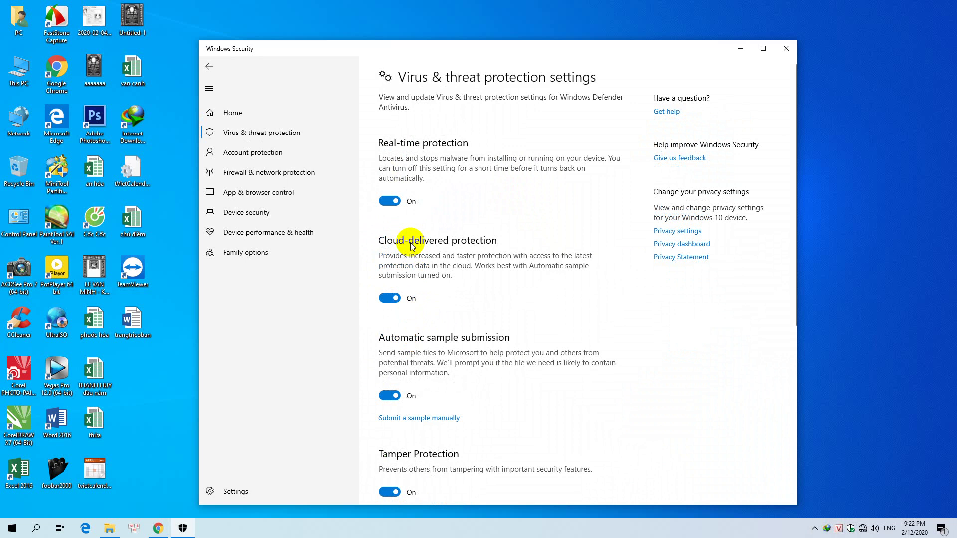
pyautogui.click(393, 202)
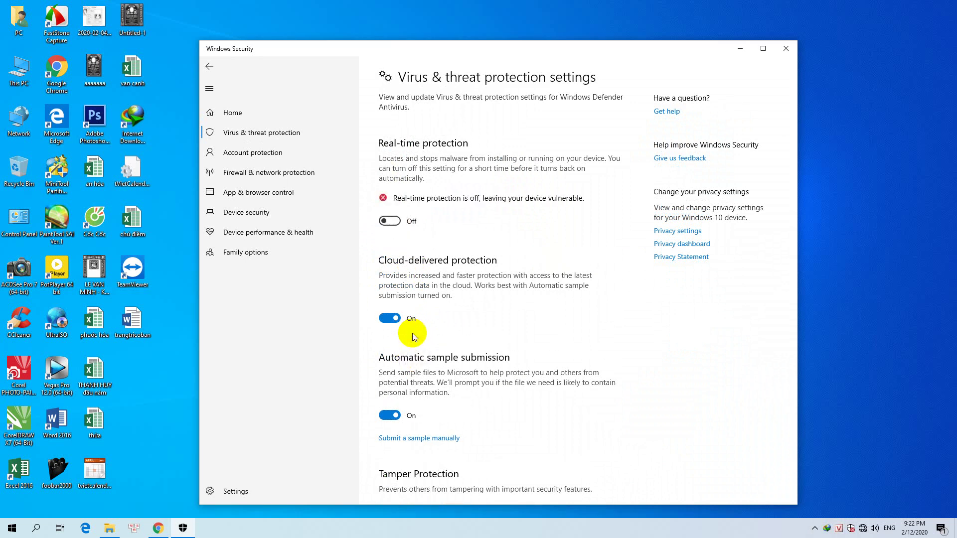
pyautogui.click(741, 55)
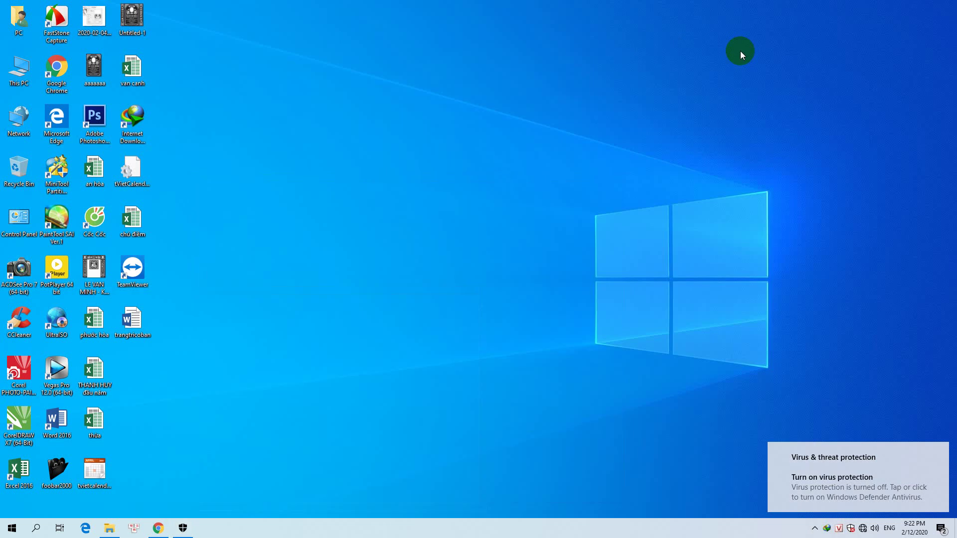
# - Open the Downloads folder inside the PC user folder in File Explorer
pyautogui.doubleClick(17, 22)
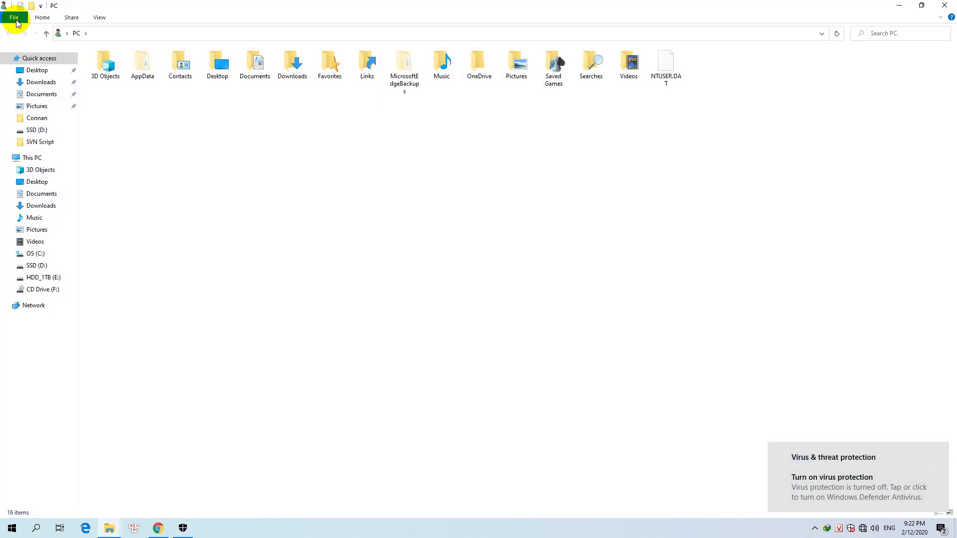
pyautogui.doubleClick(282, 64)
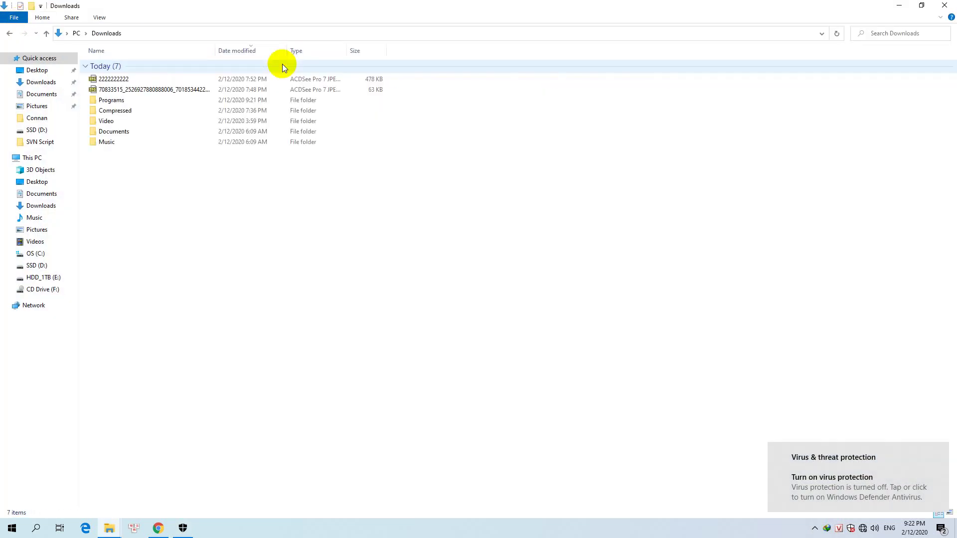
pyautogui.click(119, 113)
pyautogui.doubleClick(117, 112)
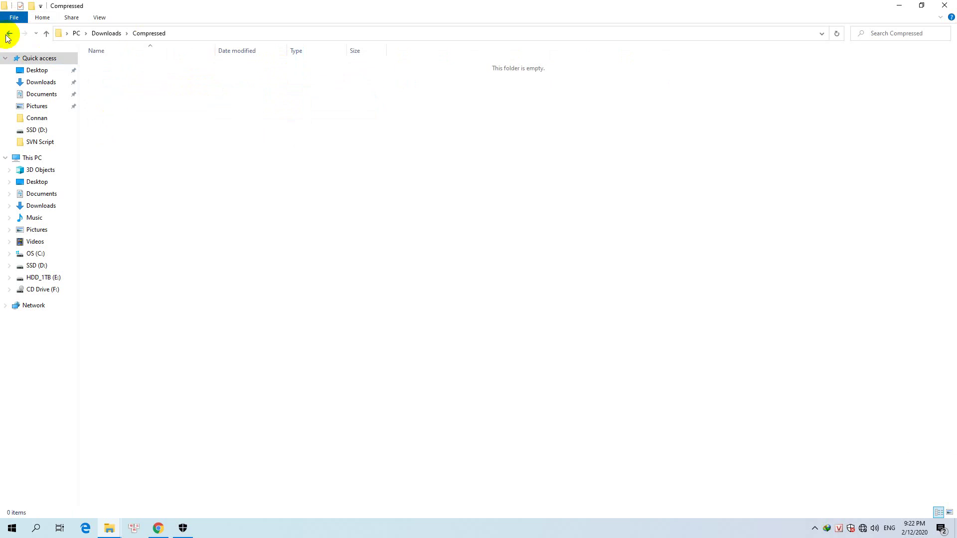
pyautogui.click(9, 34)
pyautogui.click(121, 102)
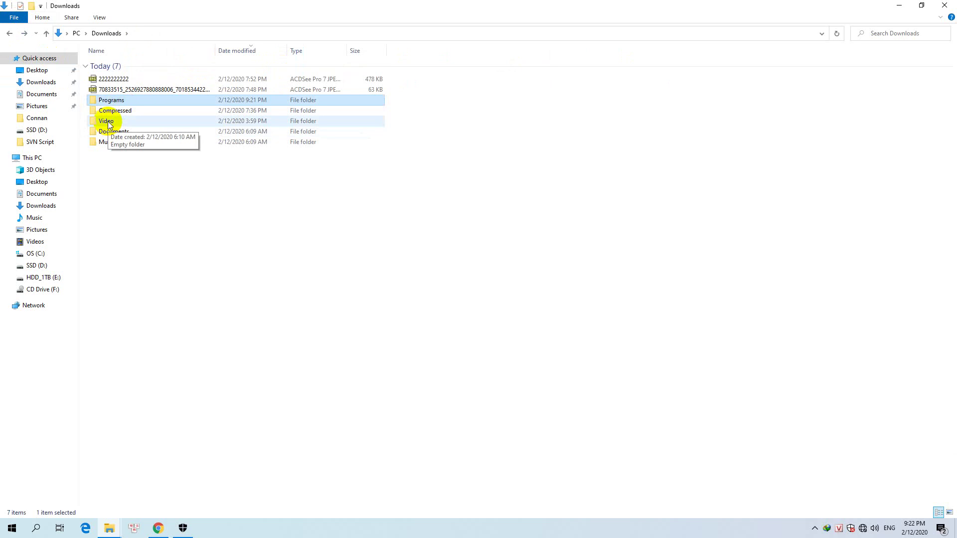
pyautogui.click(107, 121)
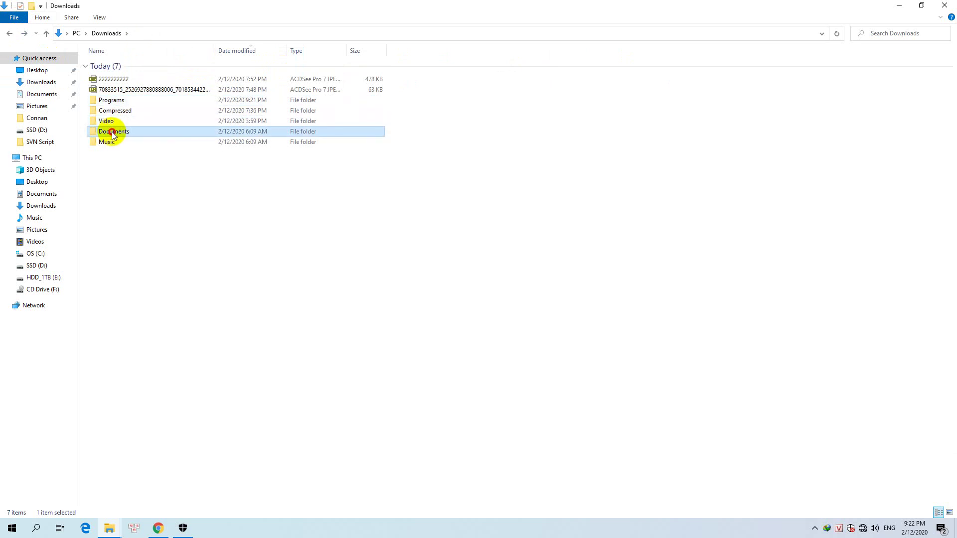
pyautogui.doubleClick(112, 132)
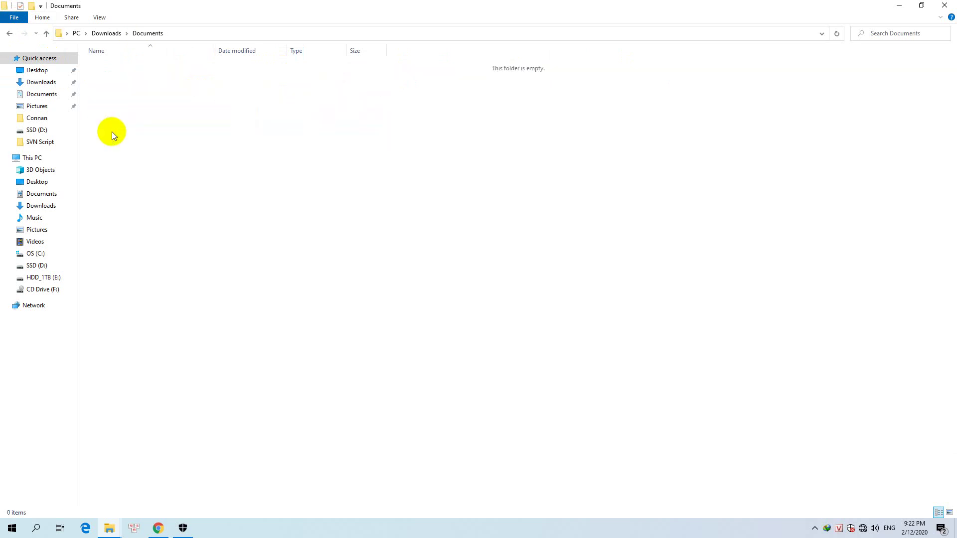
pyautogui.click(9, 33)
# - Launch the office_professional_plus_2010_64bit installer from the Programs subfolder of Downloads
pyautogui.doubleClick(113, 100)
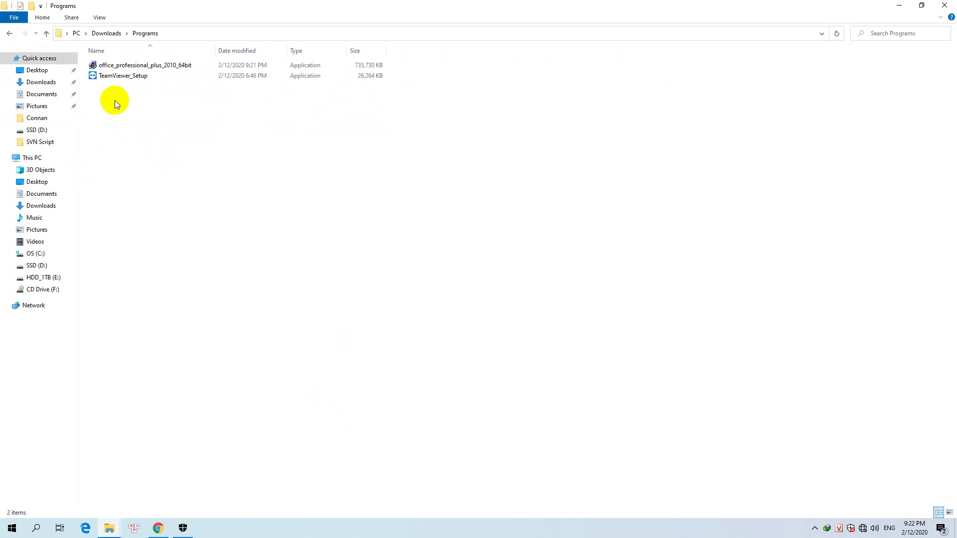
pyautogui.rightClick(192, 64)
pyautogui.click(182, 66)
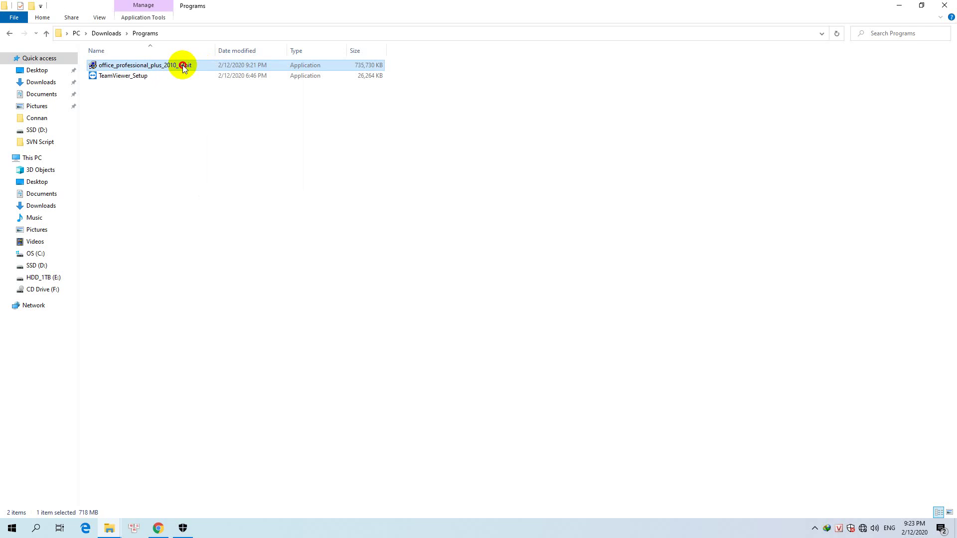
pyautogui.rightClick(183, 65)
pyautogui.click(201, 83)
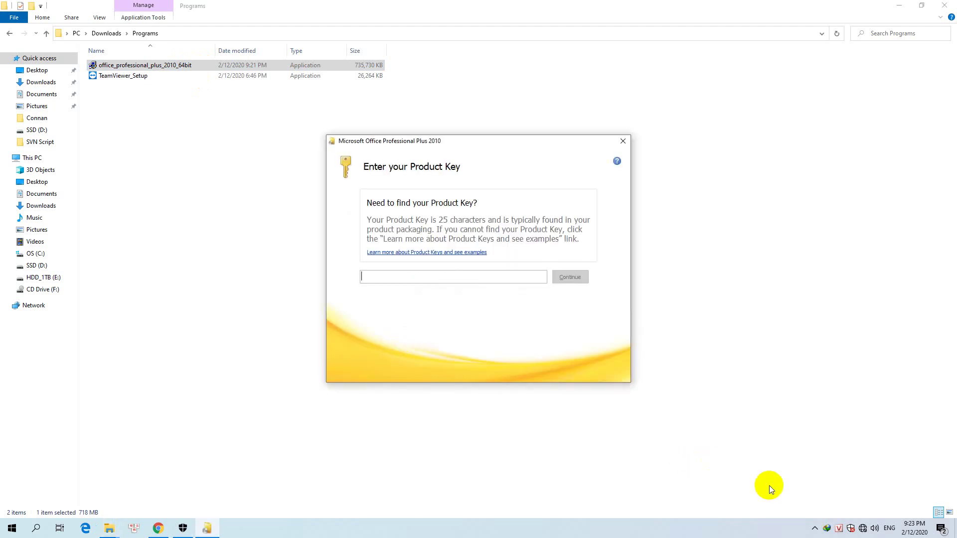
# - Switch to Chrome and copy the Office product key from the Facebook chat message
pyautogui.click(158, 529)
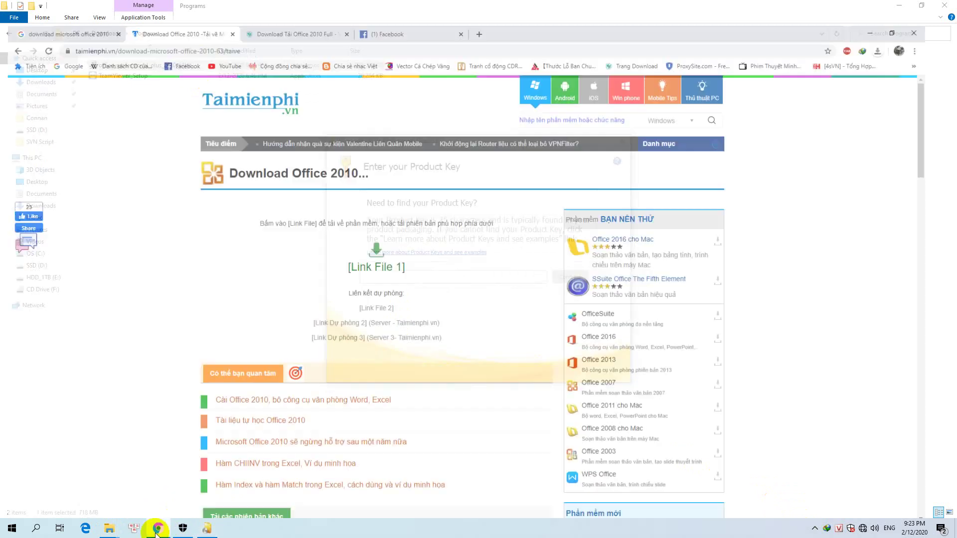
pyautogui.click(395, 9)
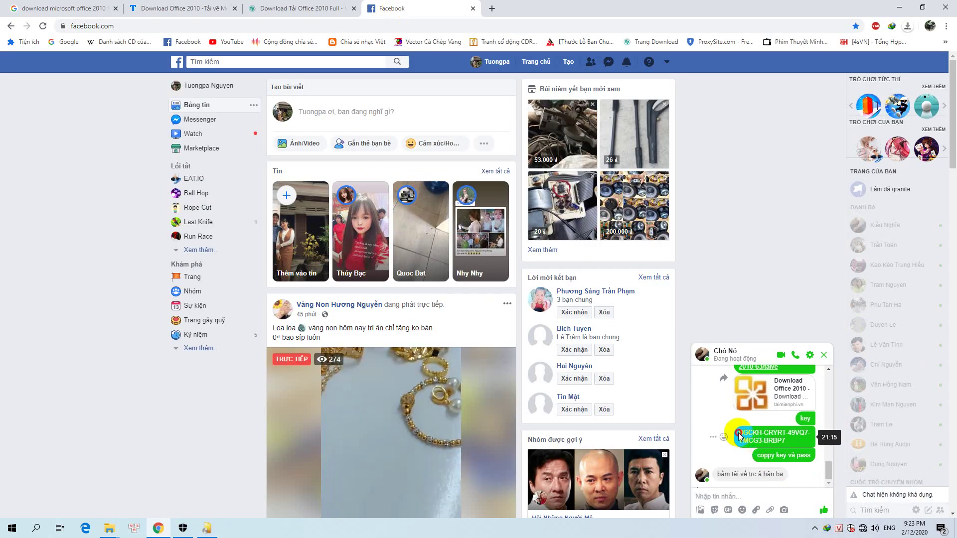
pyautogui.moveTo(738, 433); pyautogui.dragTo(784, 441)
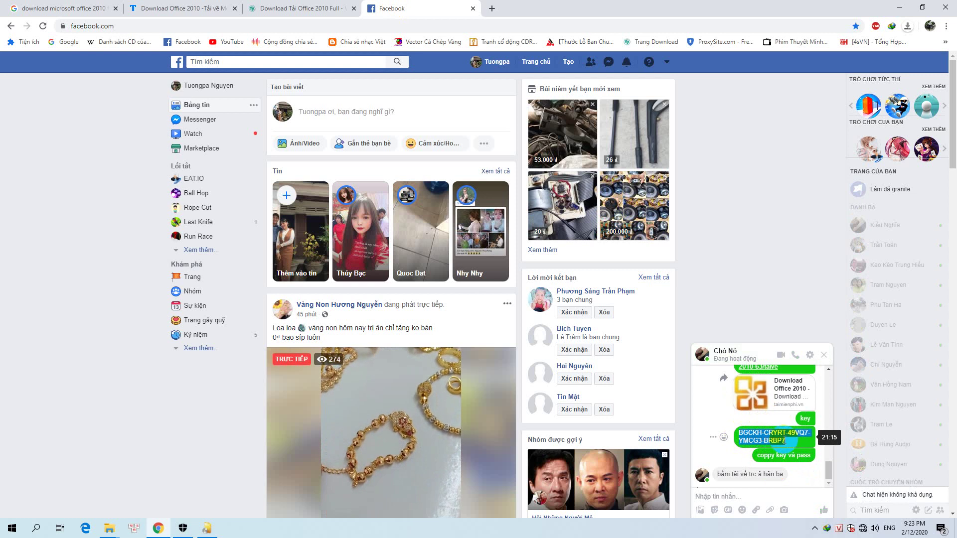
pyautogui.rightClick(779, 437)
pyautogui.click(748, 443)
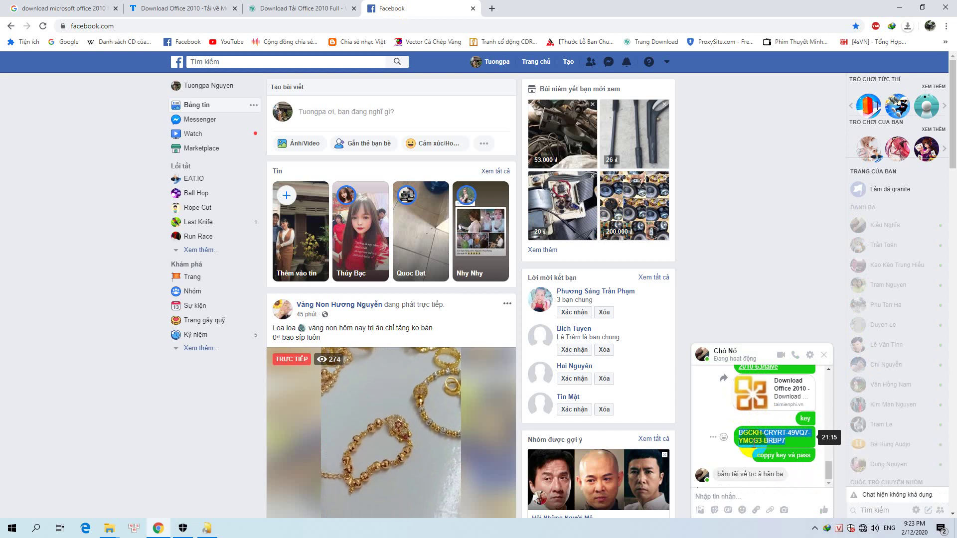
# - Return to the Office Professional Plus 2010 setup, paste the product key and submit it
pyautogui.click(208, 527)
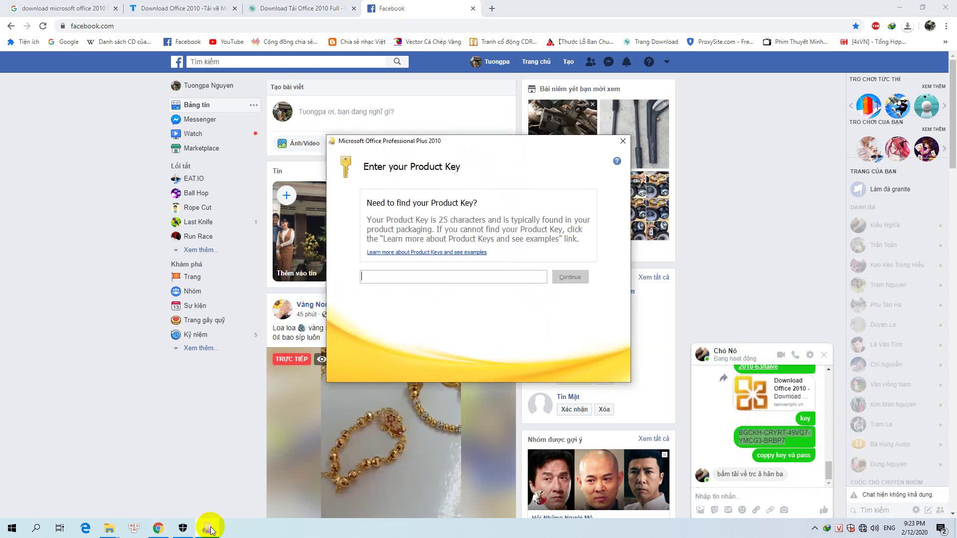
pyautogui.rightClick(395, 278)
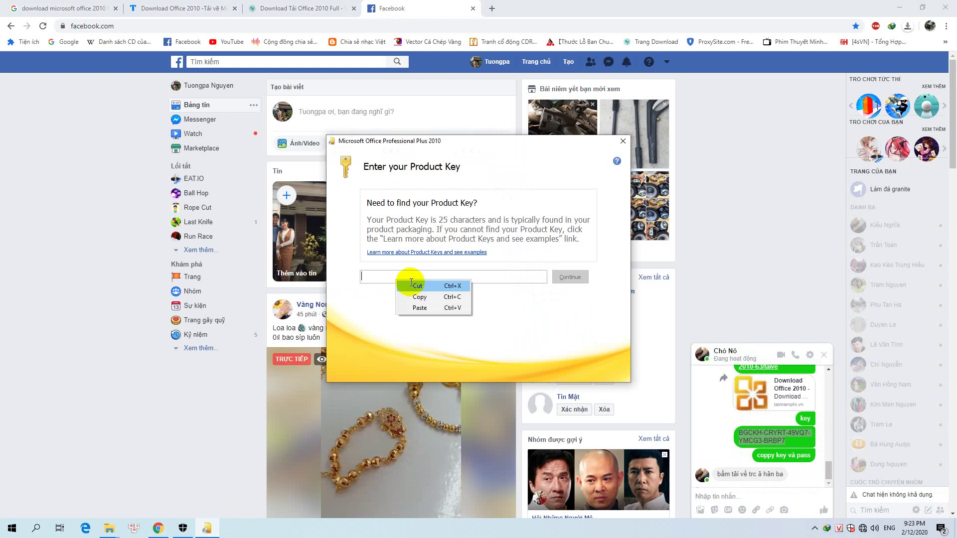
pyautogui.click(417, 308)
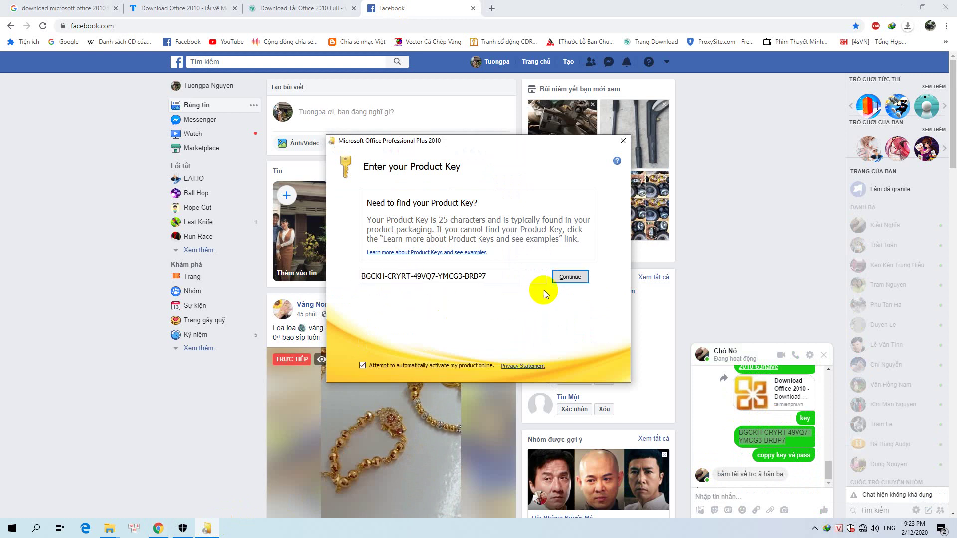
pyautogui.click(570, 277)
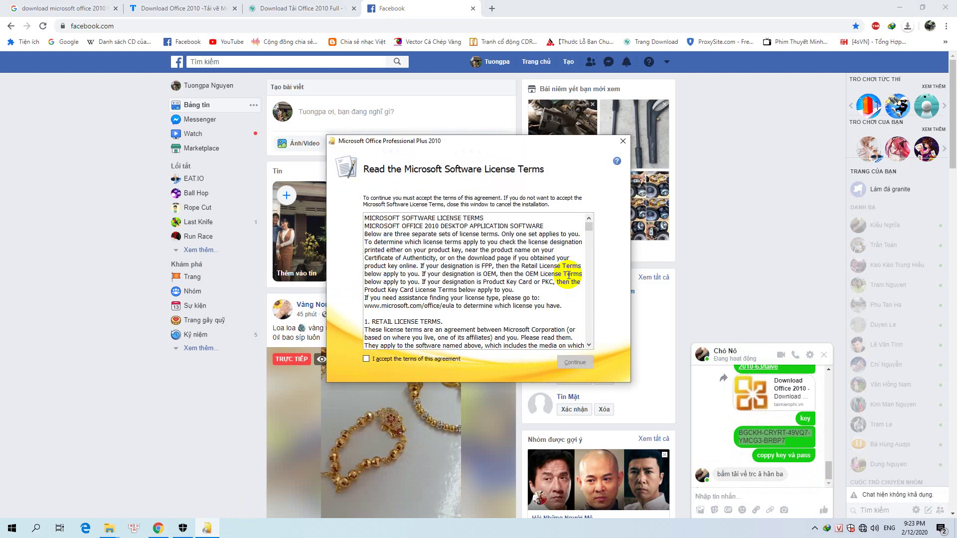
# - Accept the Microsoft software license terms and choose a customized installation
pyautogui.click(385, 359)
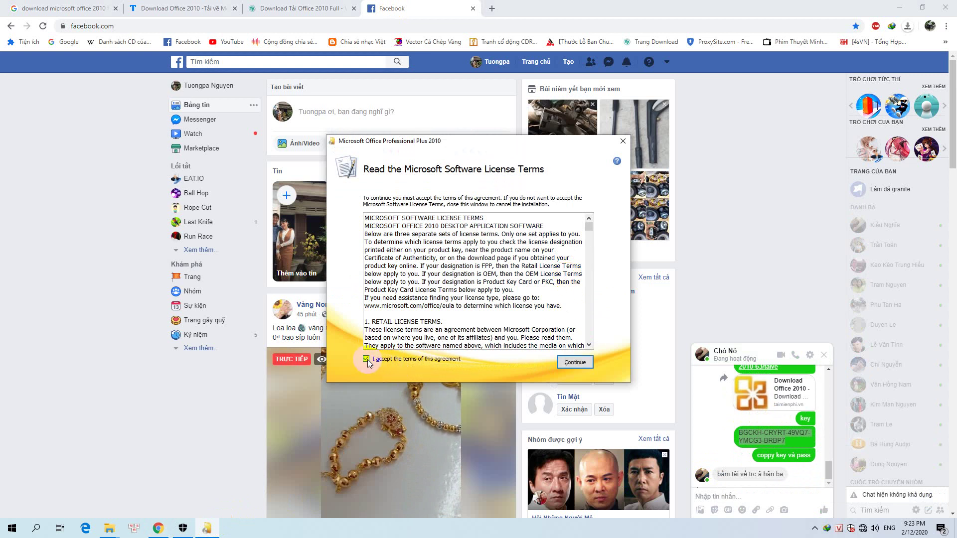
pyautogui.click(577, 363)
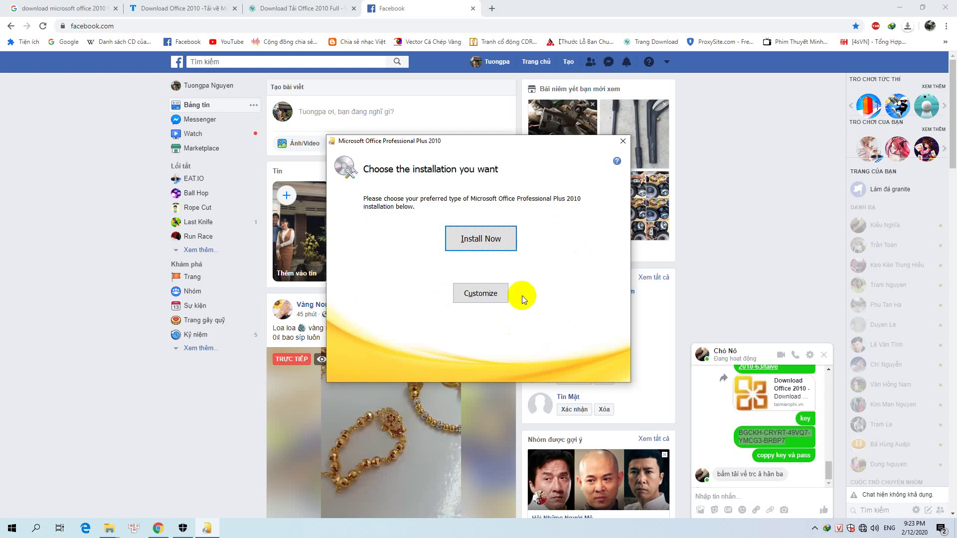
pyautogui.click(493, 295)
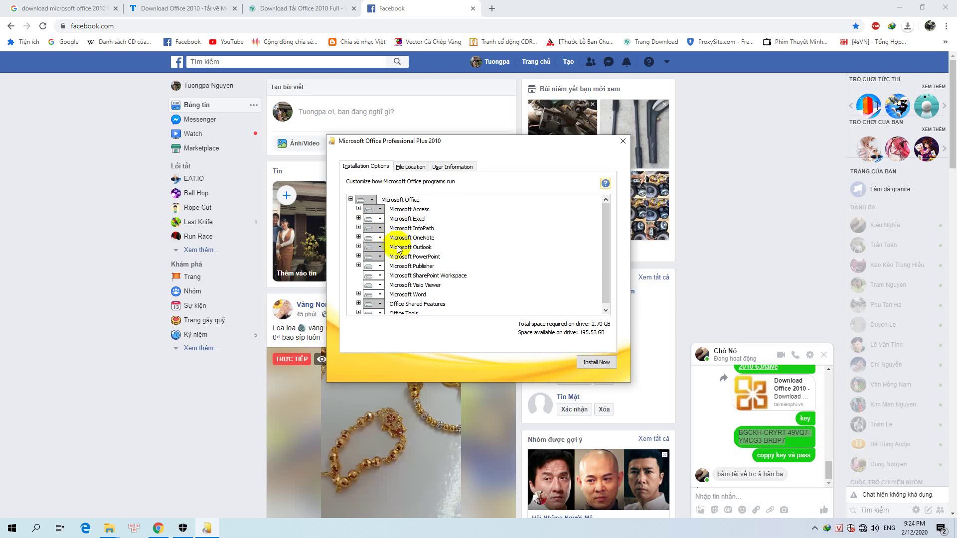
# - Set Microsoft InfoPath, Microsoft OneNote and Microsoft Outlook to Not Available in the installation options
pyautogui.scroll(-1, 402, 257)
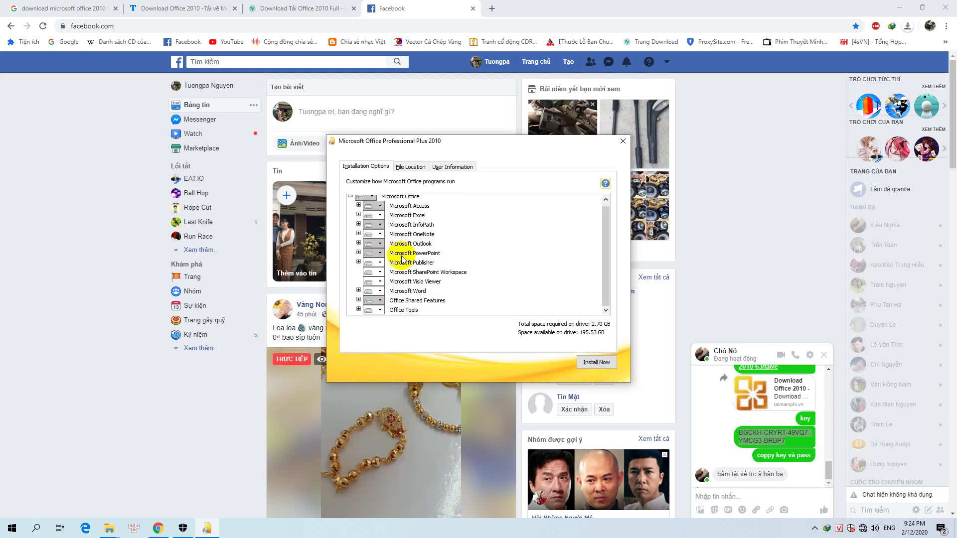
pyautogui.scroll(1, 411, 209)
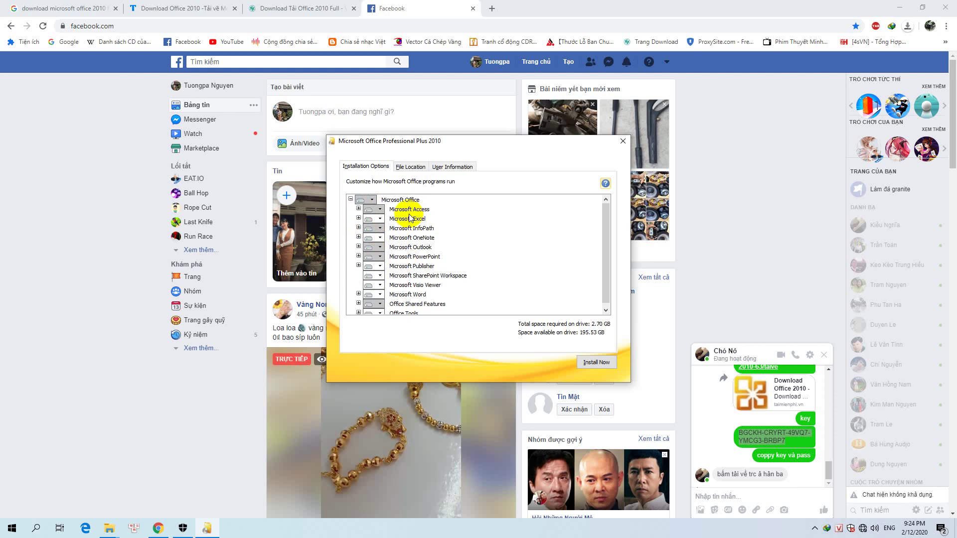
pyautogui.click(380, 228)
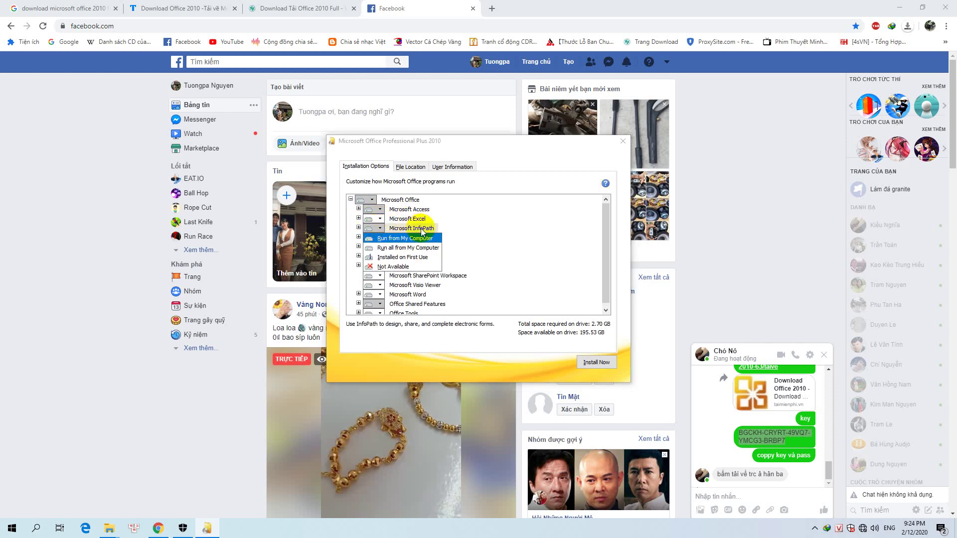
pyautogui.click(371, 267)
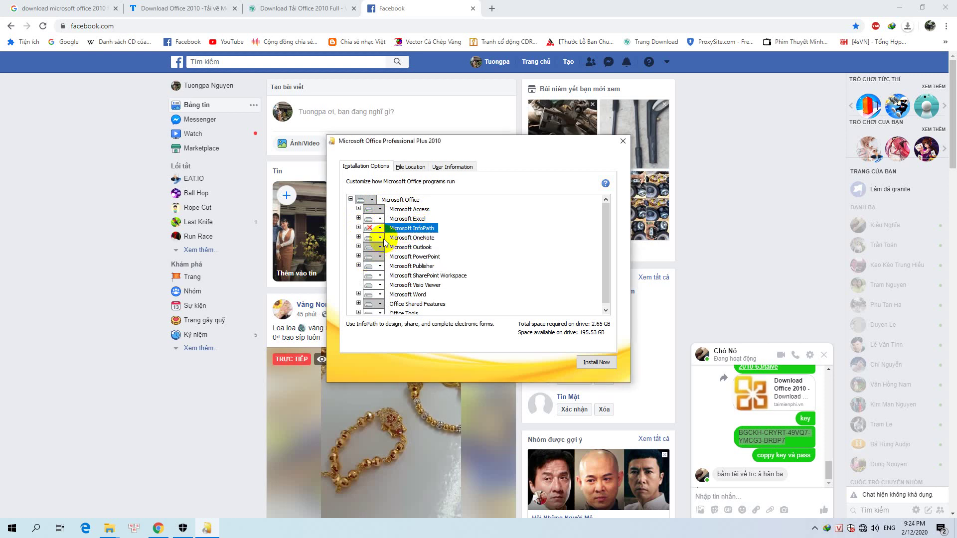
pyautogui.click(380, 238)
pyautogui.click(377, 276)
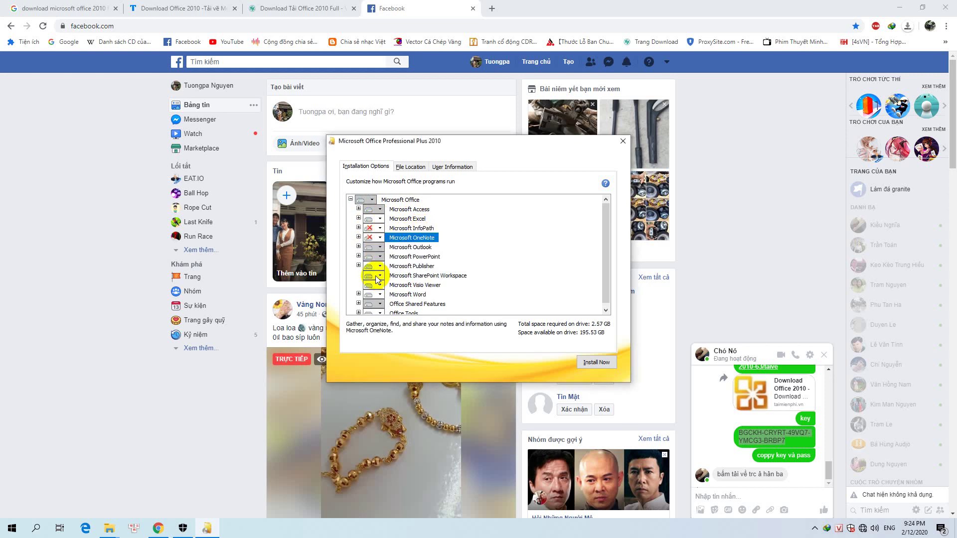
pyautogui.click(380, 248)
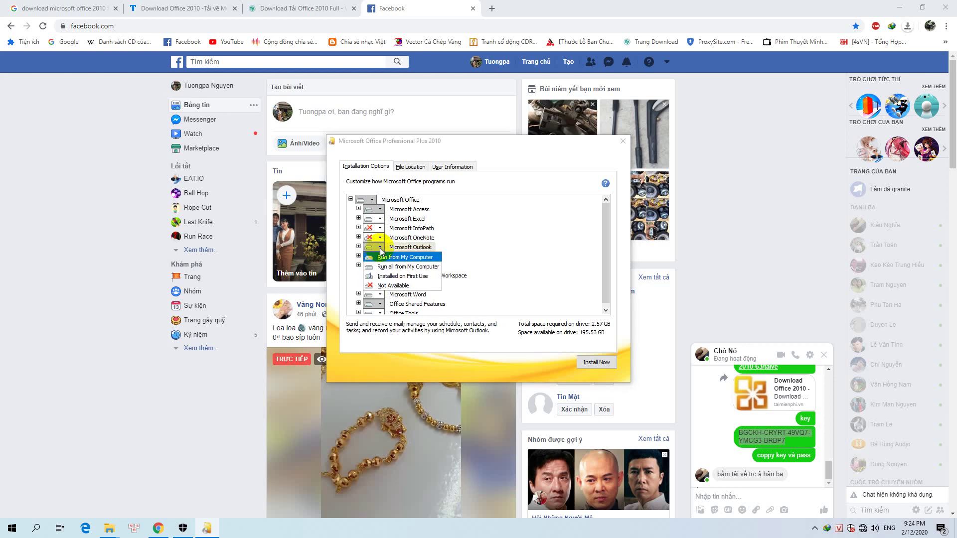
pyautogui.click(380, 287)
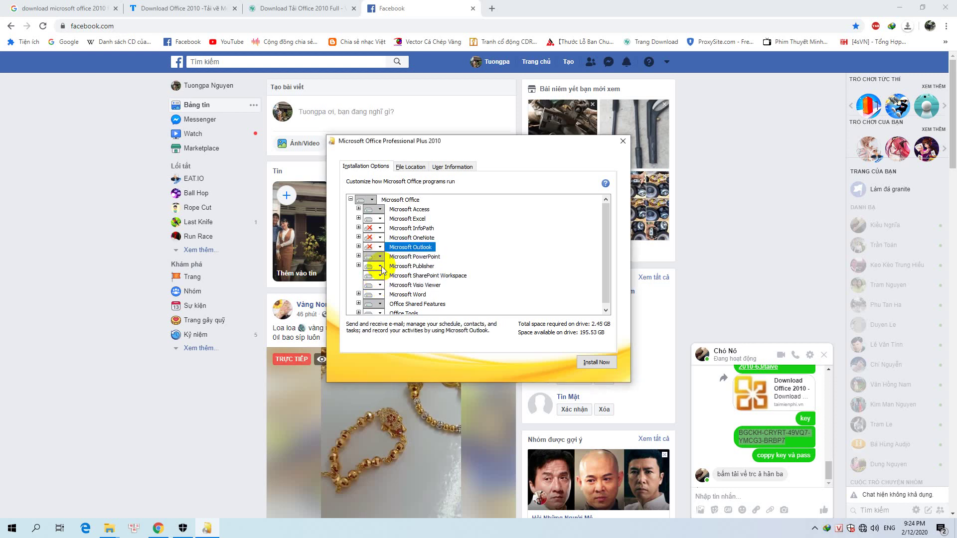
# - Set Microsoft Publisher and Microsoft SharePoint Workspace to Not Available in the installation options
pyautogui.click(381, 266)
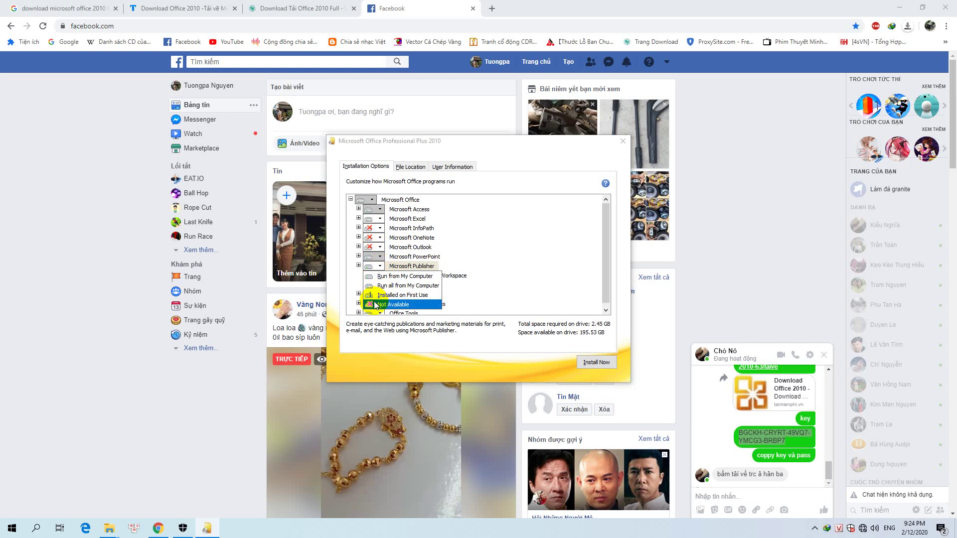
pyautogui.click(374, 304)
pyautogui.click(381, 278)
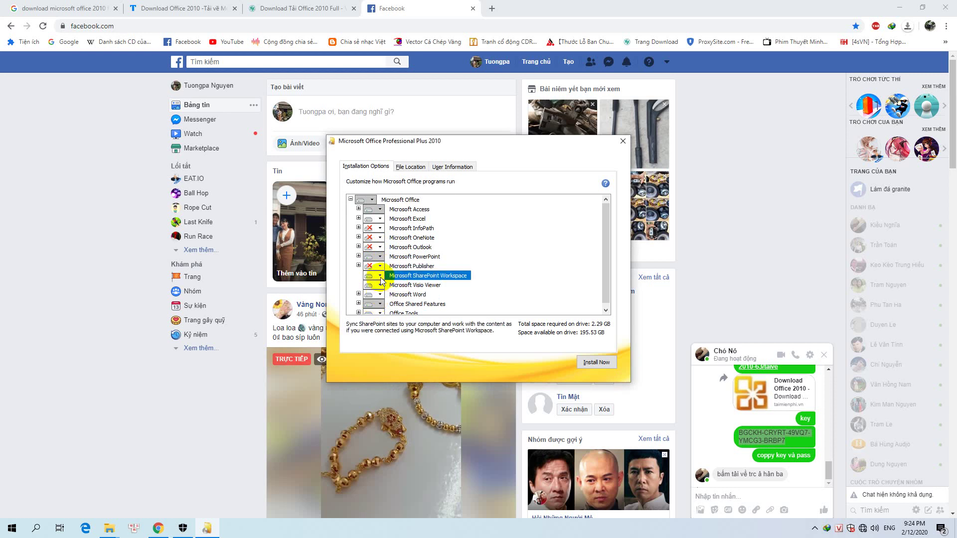
pyautogui.click(380, 277)
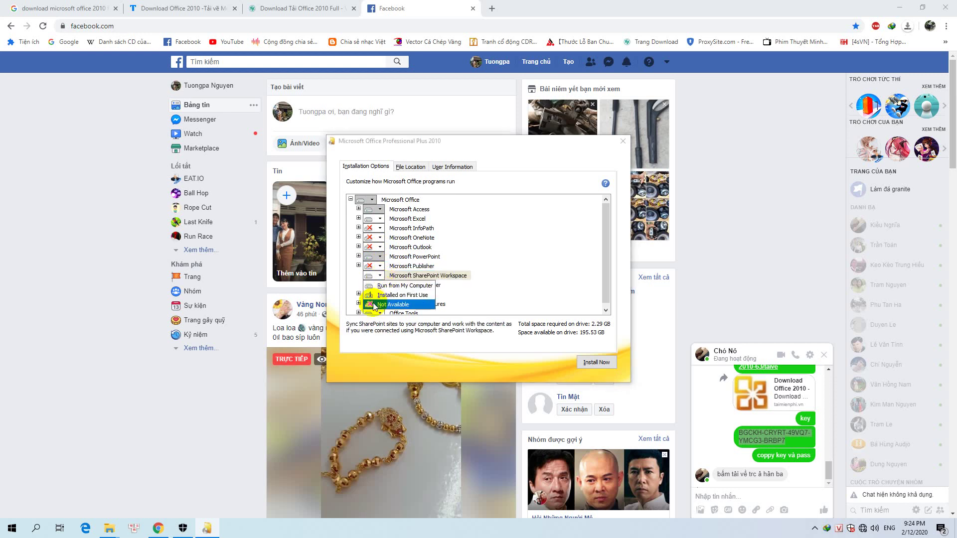
pyautogui.click(374, 305)
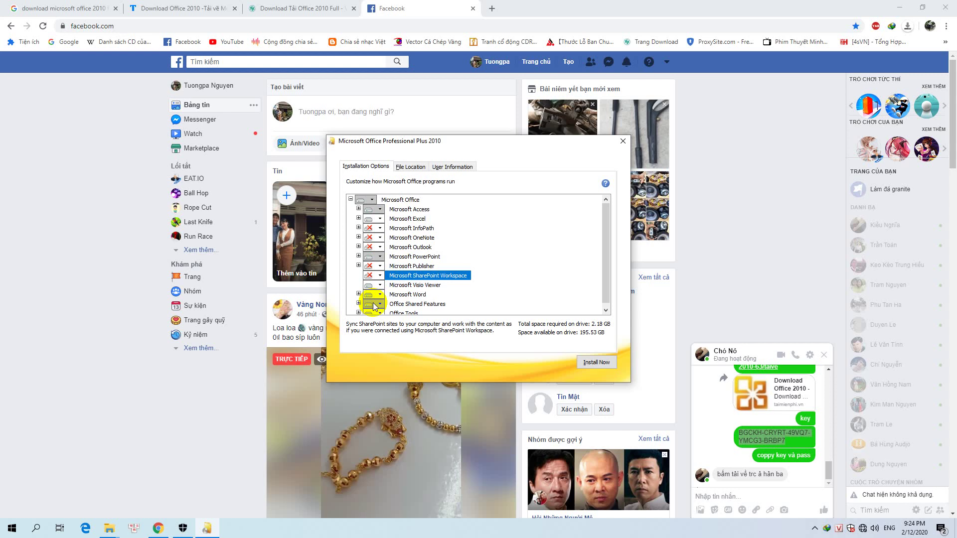
# - Set Microsoft SharePoint Workspace and Microsoft Publisher back to Run from My Computer in the installation options
pyautogui.click(381, 277)
pyautogui.press('Escape')
pyautogui.click(382, 278)
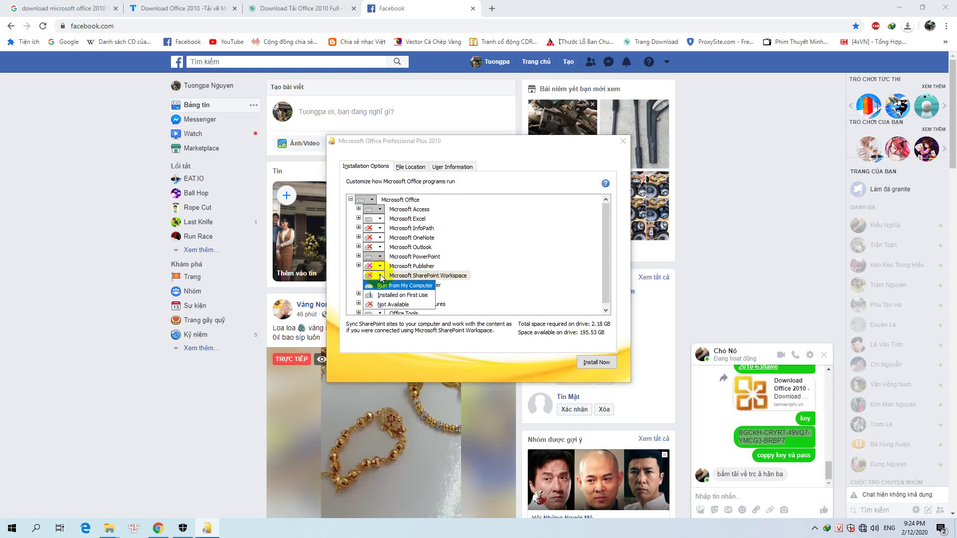
pyautogui.click(394, 286)
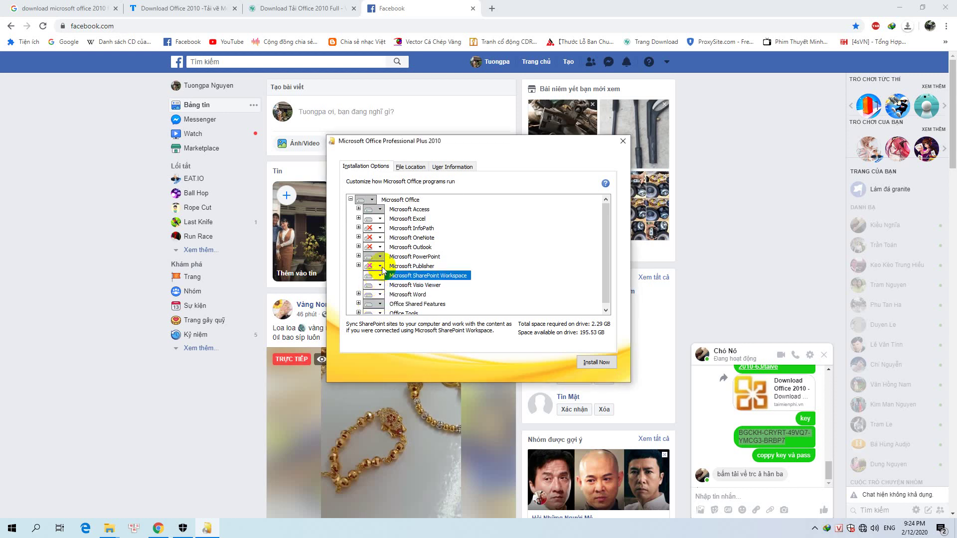
pyautogui.click(381, 266)
pyautogui.click(383, 276)
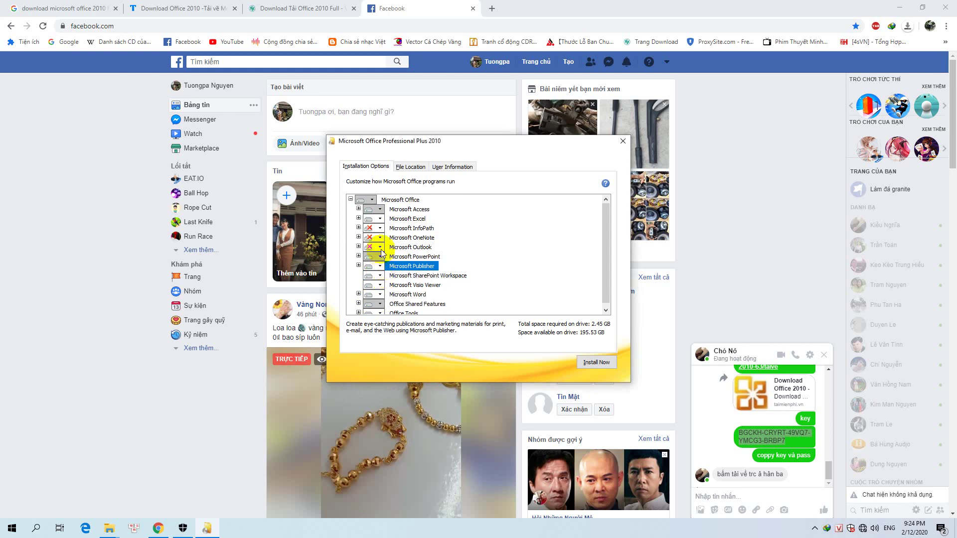
# - Set Microsoft Outlook, Microsoft OneNote and Microsoft InfoPath to Run from My Computer and start the installation
pyautogui.click(381, 248)
pyautogui.click(394, 256)
pyautogui.click(380, 238)
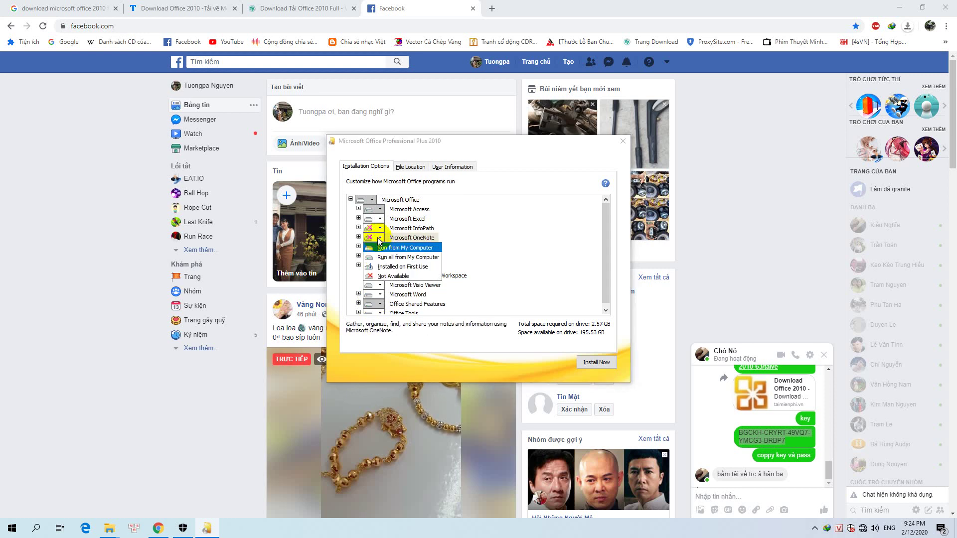
pyautogui.click(394, 247)
pyautogui.click(379, 228)
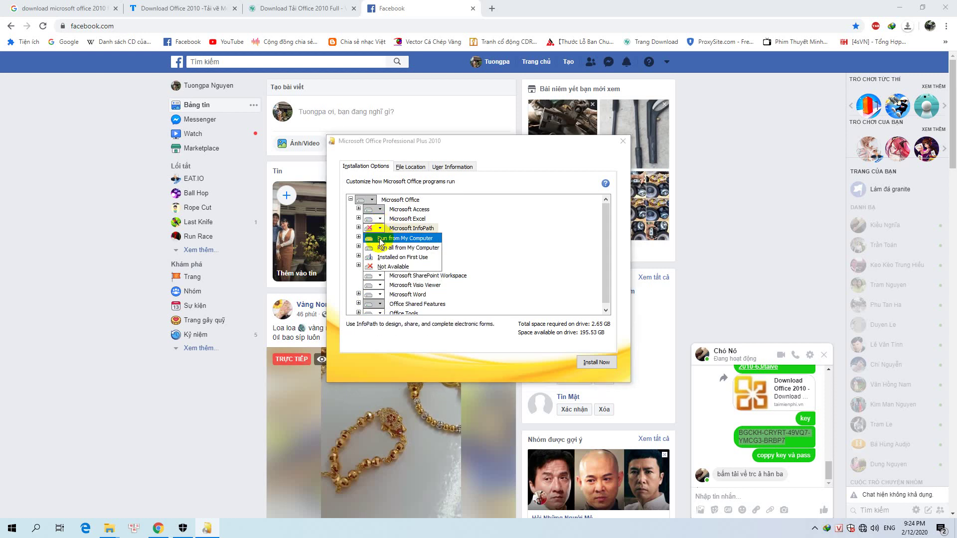
pyautogui.click(381, 239)
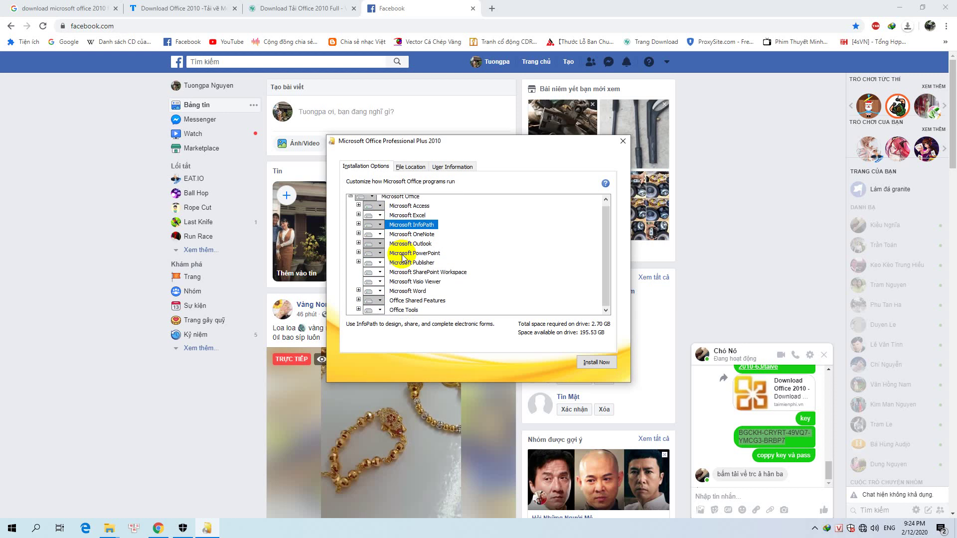
pyautogui.click(597, 362)
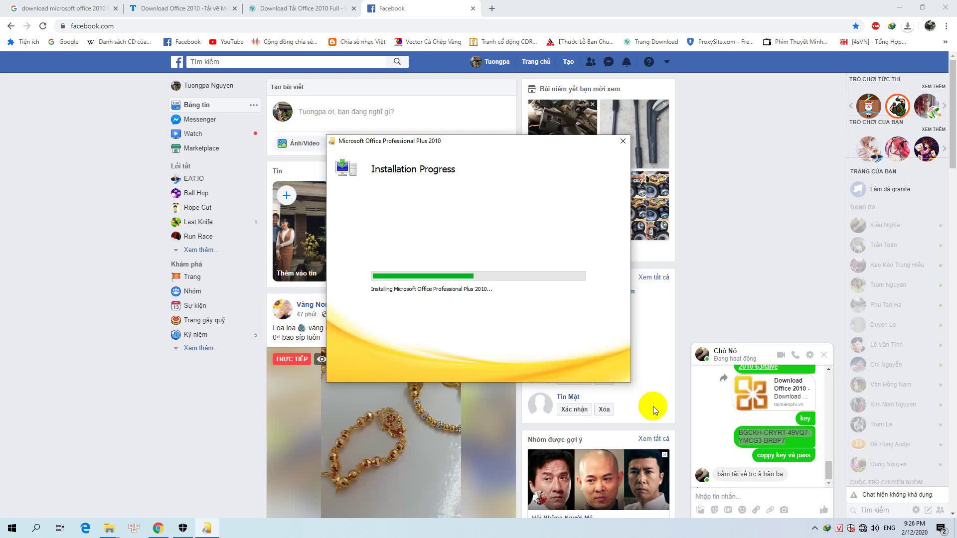
# - Move the hidden notification icon out of the overflow area onto the taskbar
pyautogui.click(815, 526)
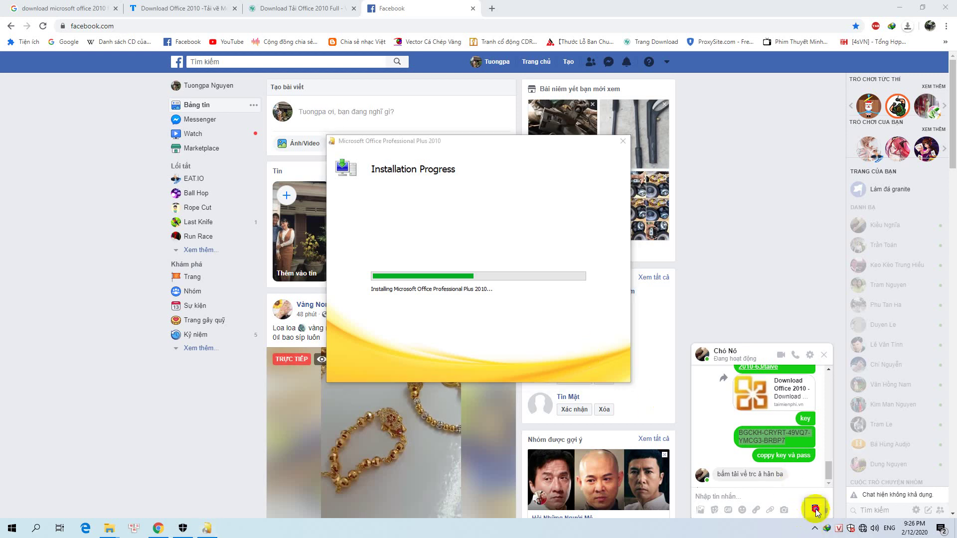
pyautogui.moveTo(813, 508); pyautogui.dragTo(813, 527)
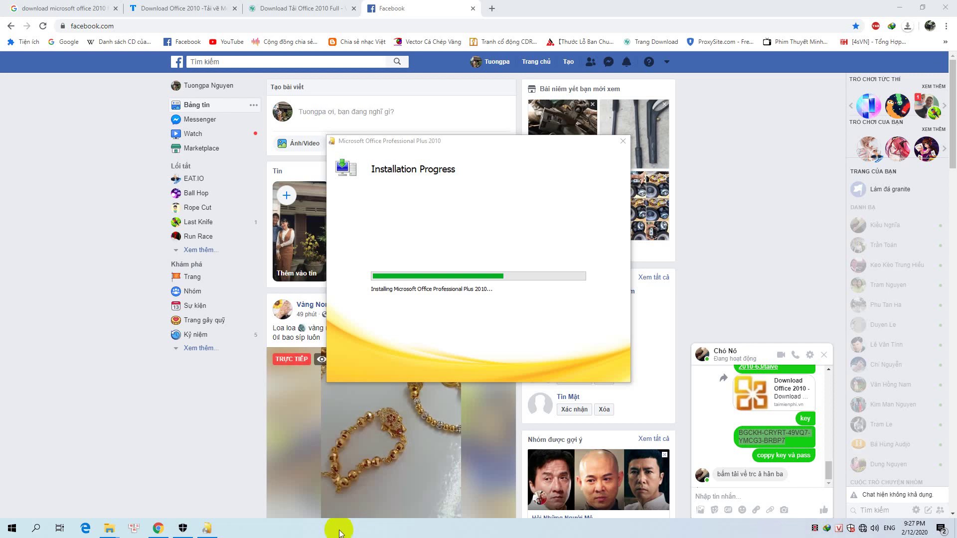
# - Open Microsoft Office 2010 Upload Center from the recently added programs and close its window
pyautogui.click(10, 530)
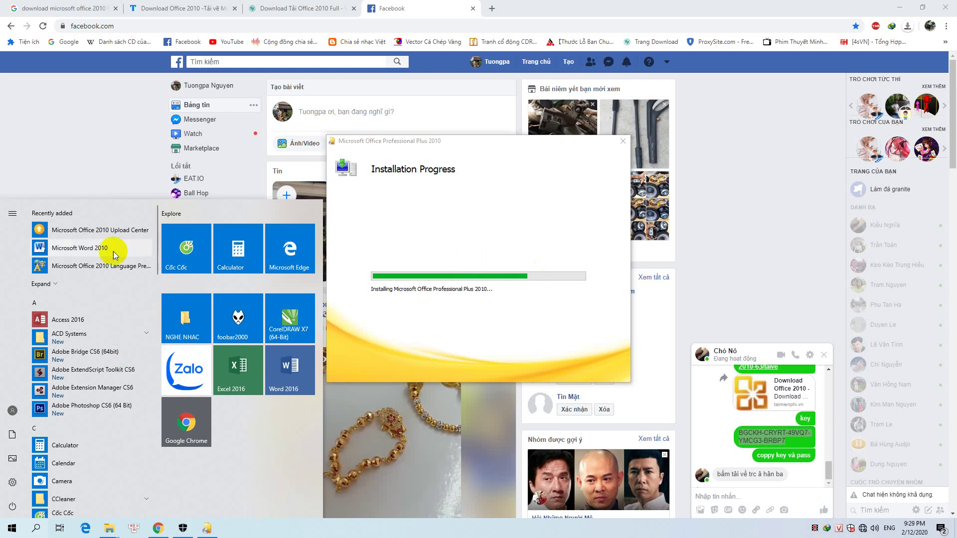
pyautogui.click(120, 231)
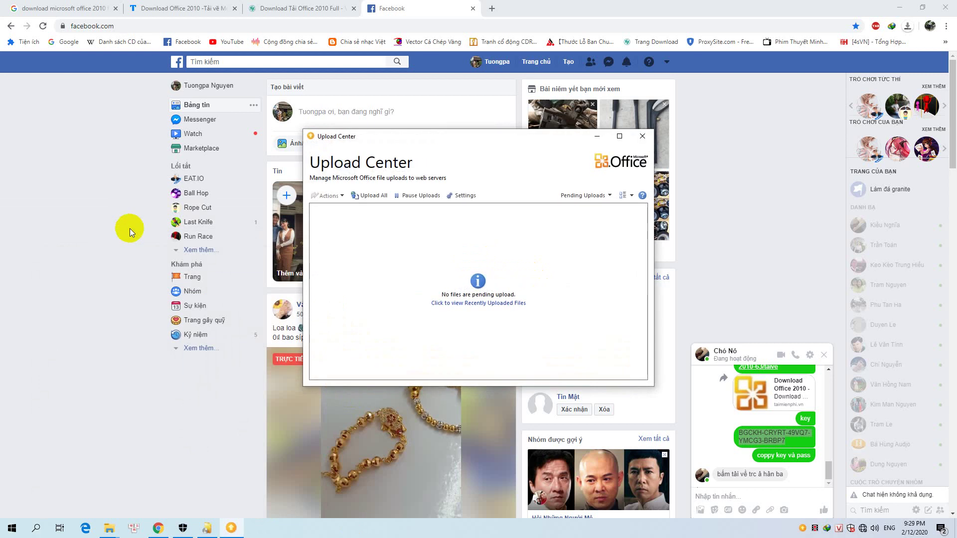
pyautogui.click(643, 139)
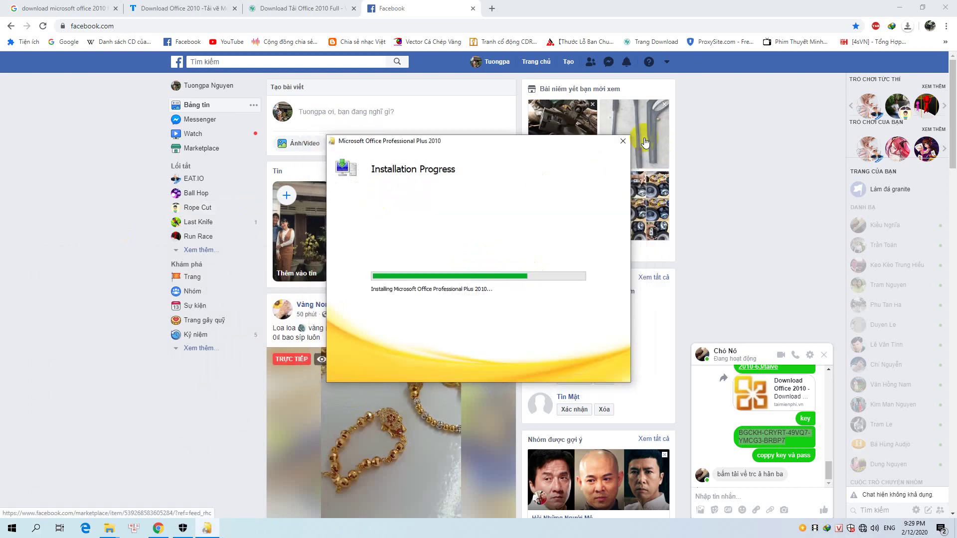
# - Look through the list of installed apps for the new Office 2010 programs
pyautogui.click(9, 527)
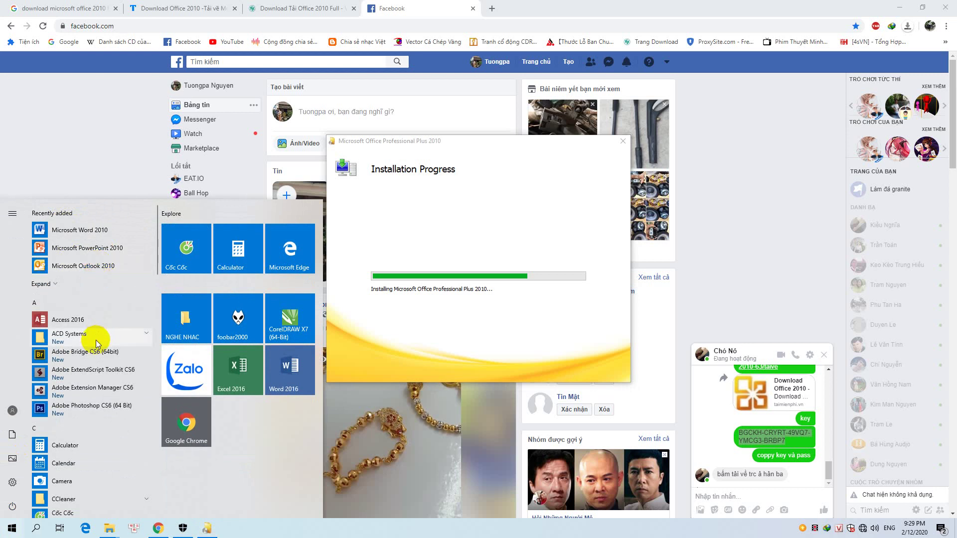
pyautogui.scroll(-3, 94, 342)
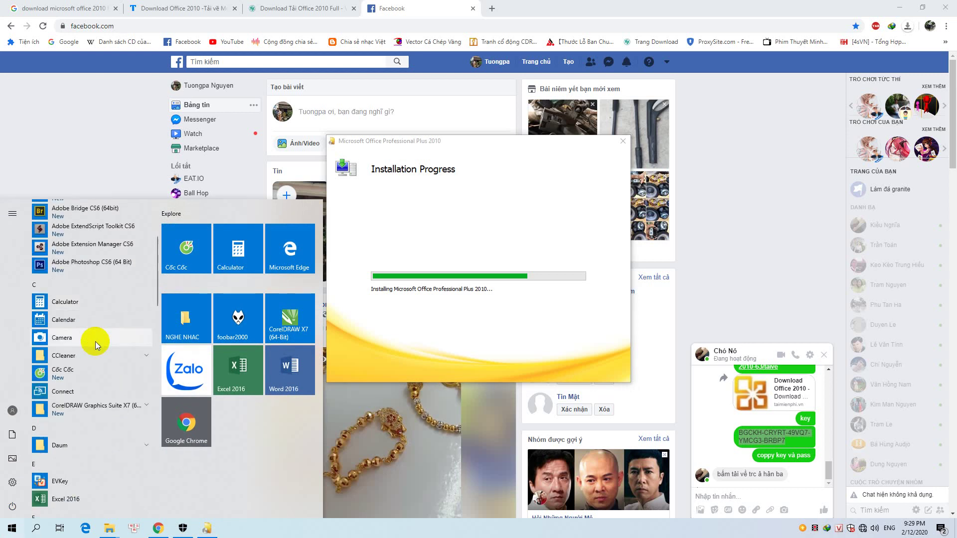
pyautogui.scroll(-7, 94, 342)
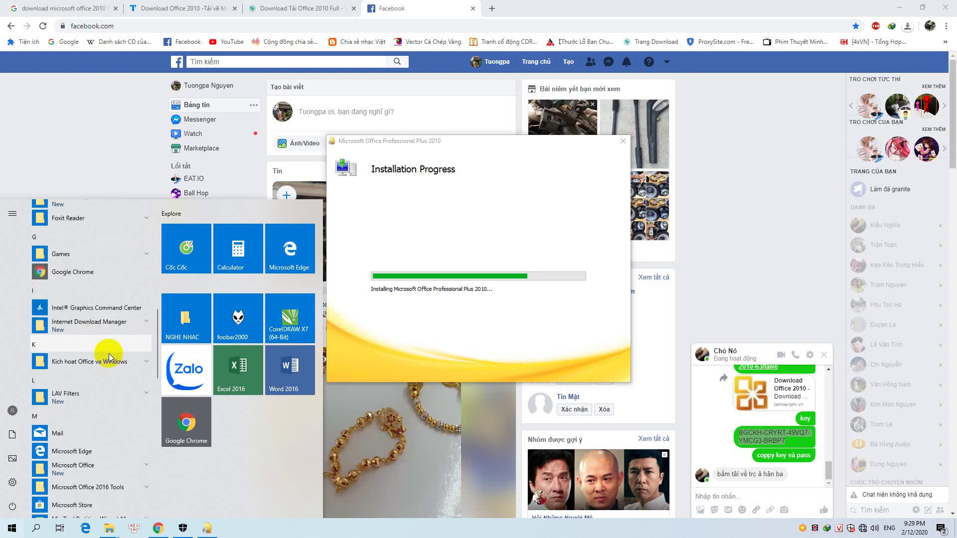
pyautogui.click(953, 529)
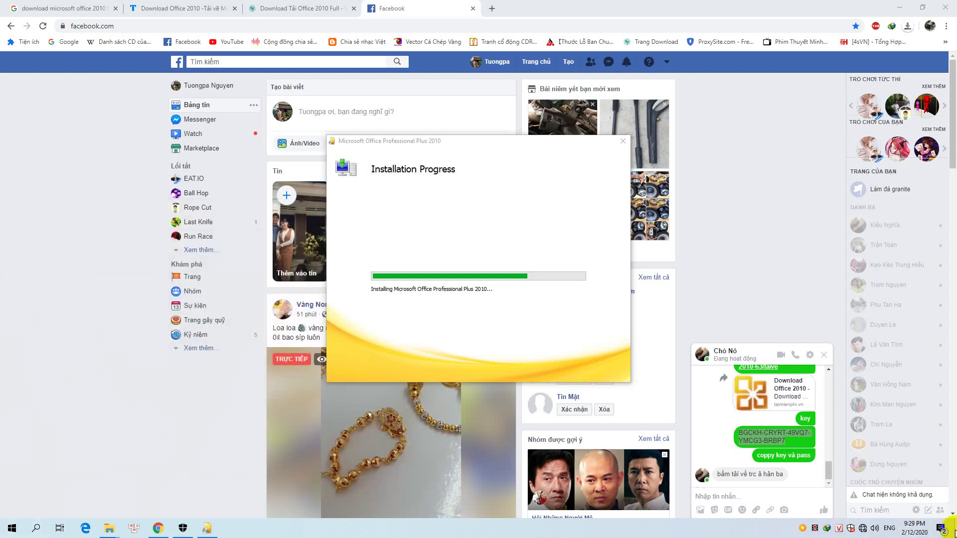
# - Check the Microsoft Office Professional Plus 2010 entry in the Control Panel's Programs and Features list, and close the window
pyautogui.click(953, 529)
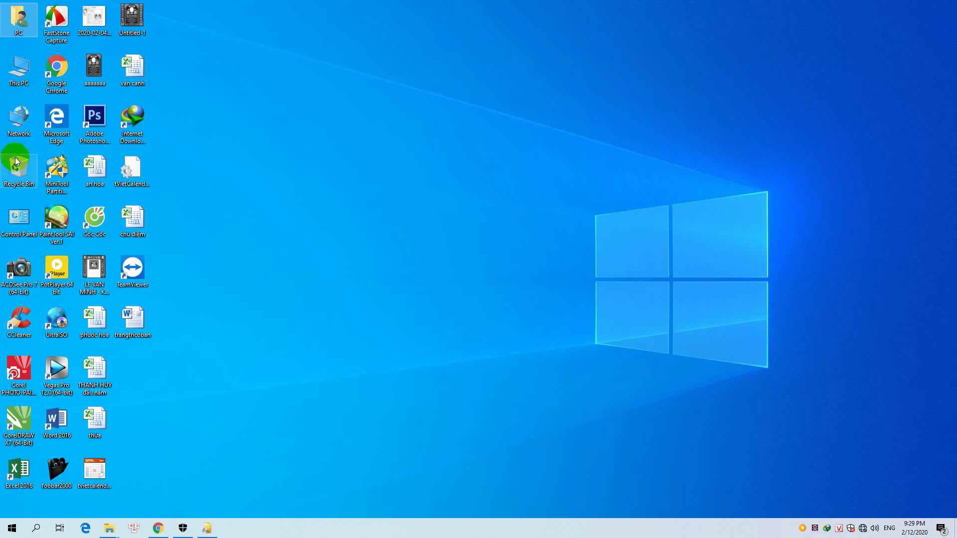
pyautogui.doubleClick(19, 218)
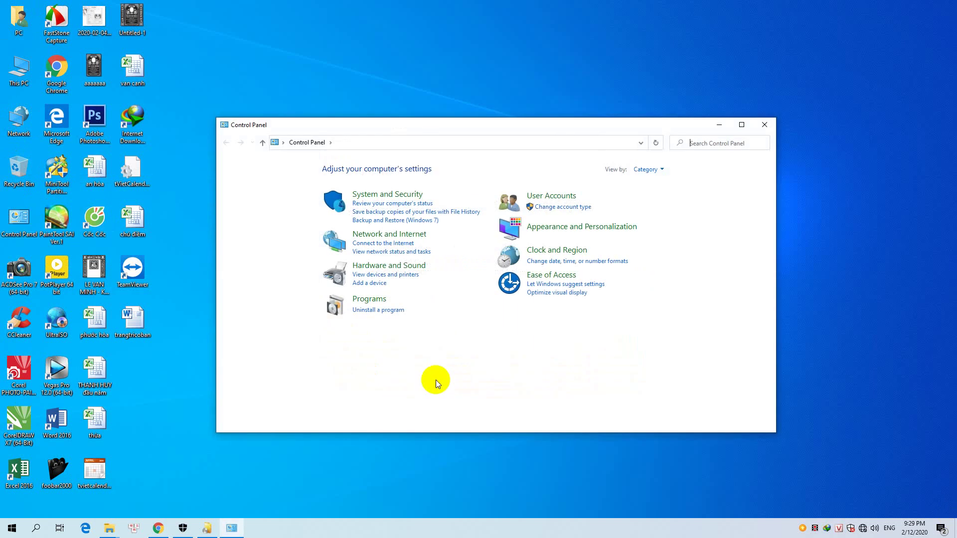
pyautogui.click(387, 309)
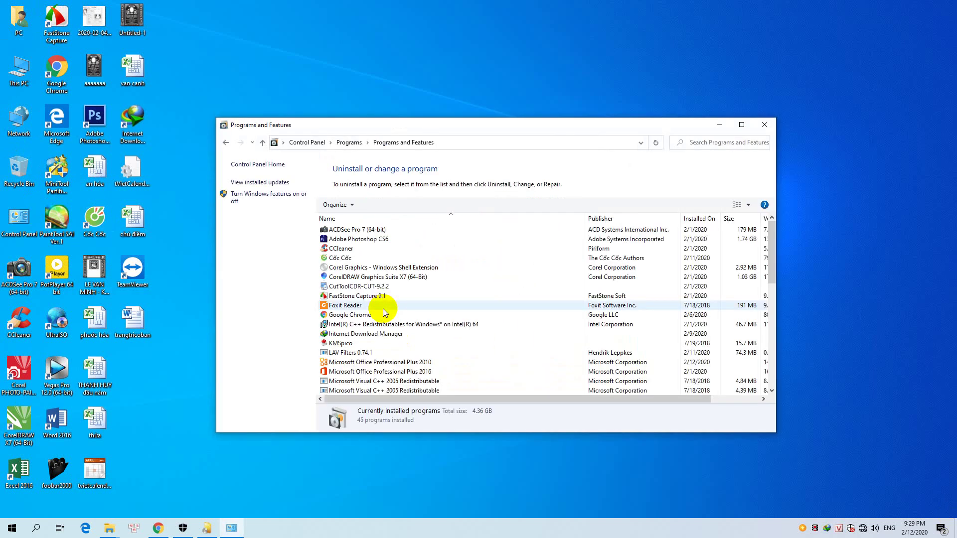
pyautogui.click(742, 124)
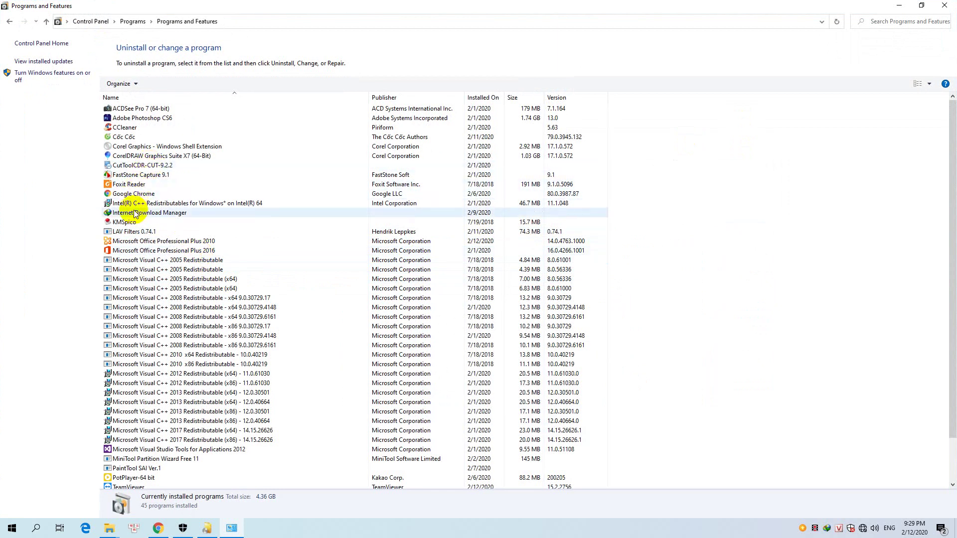
pyautogui.scroll(-2, 133, 274)
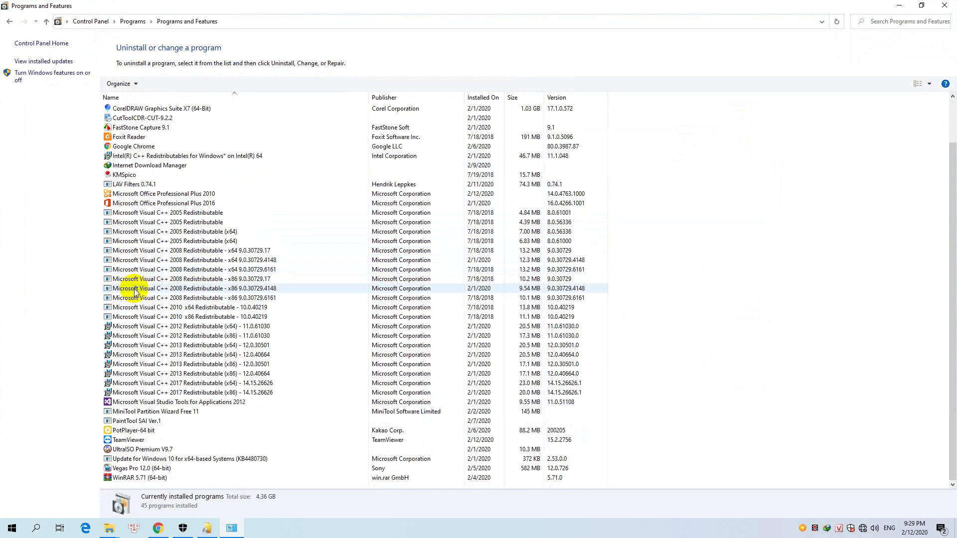
pyautogui.scroll(1, 136, 293)
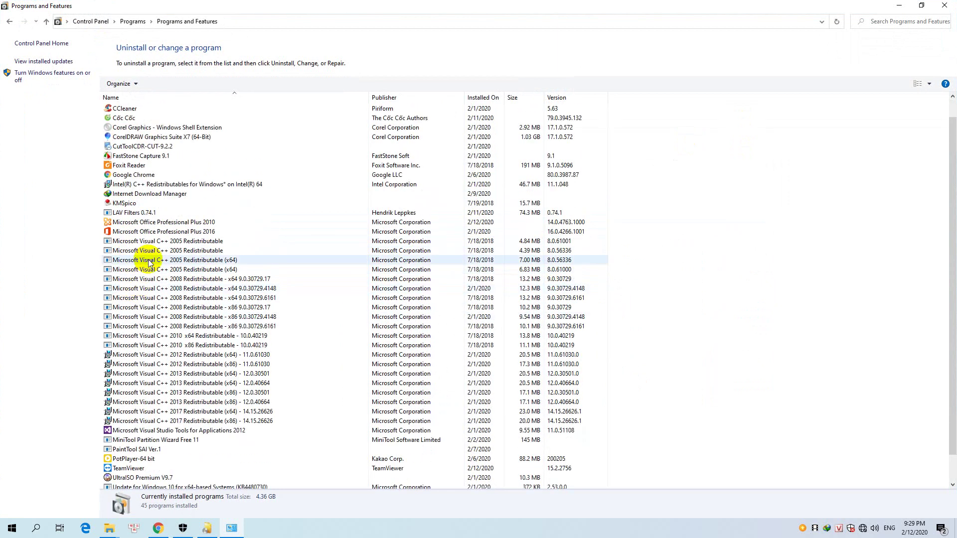
pyautogui.click(185, 223)
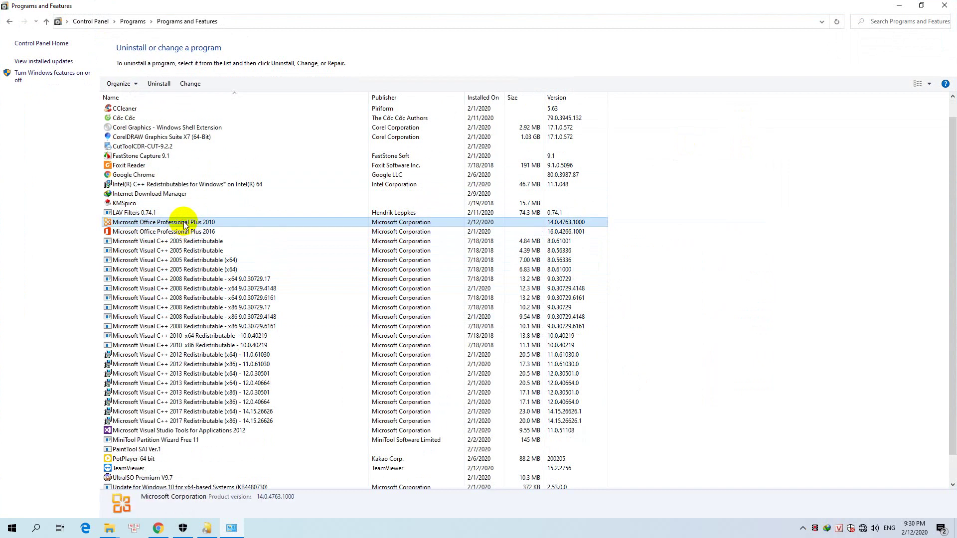
pyautogui.click(939, 7)
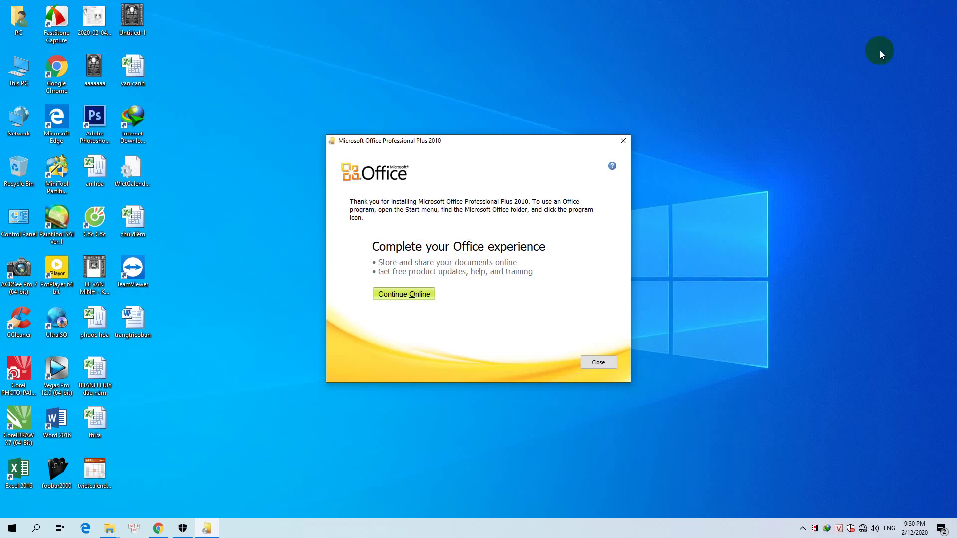
# - Close the finished Office Professional Plus 2010 setup and refresh the desktop
pyautogui.click(207, 528)
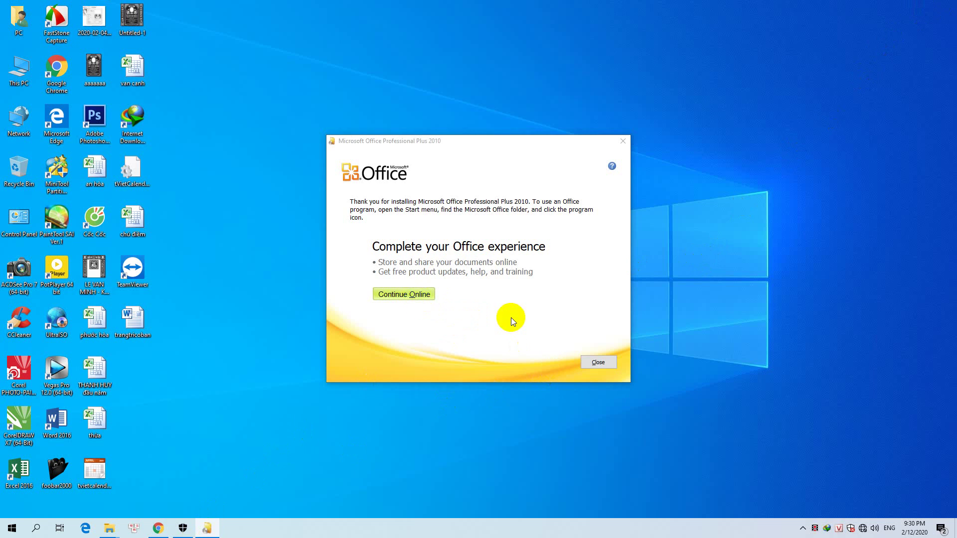
pyautogui.click(606, 364)
pyautogui.rightClick(345, 251)
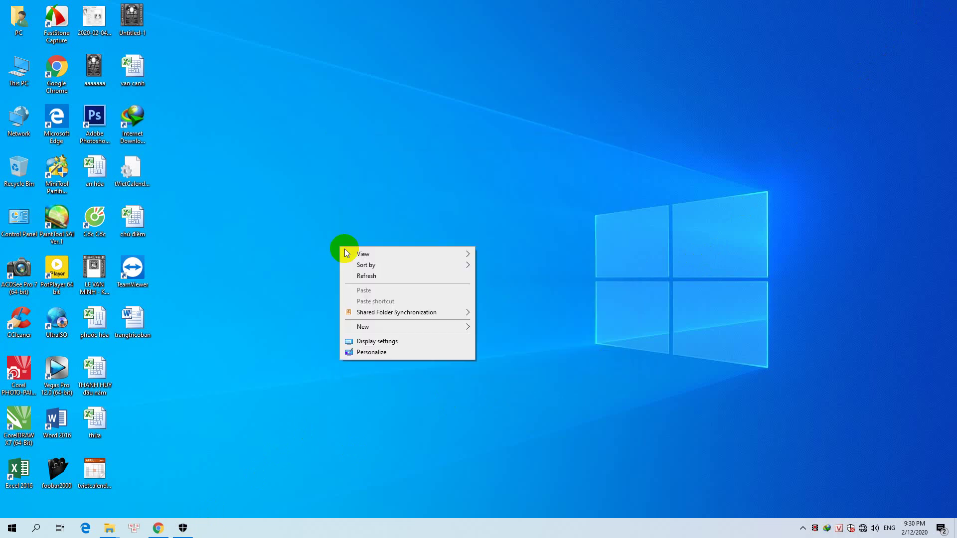
pyautogui.click(360, 275)
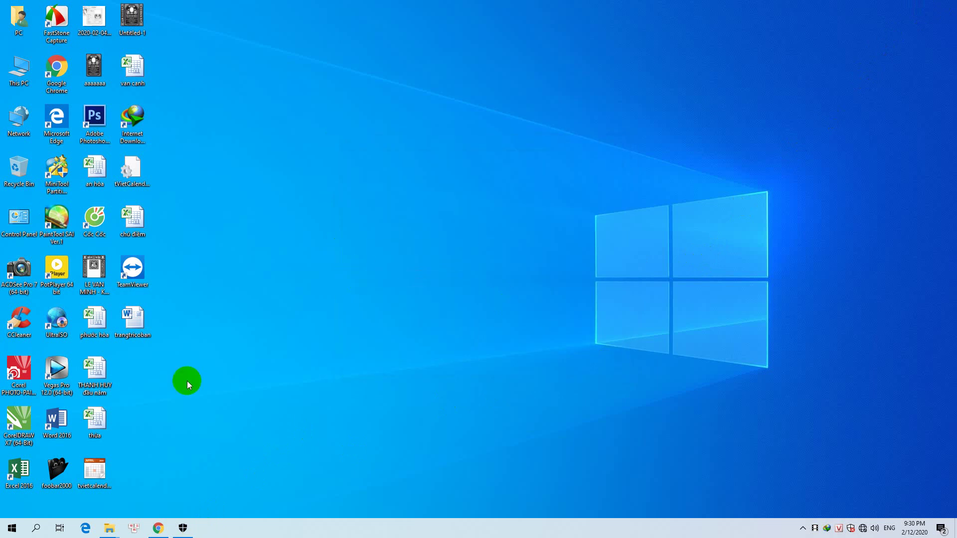
# - Launch Microsoft Word 2010 and choose to activate the software by telephone in the Activation Wizard
pyautogui.click(13, 531)
pyautogui.click(62, 230)
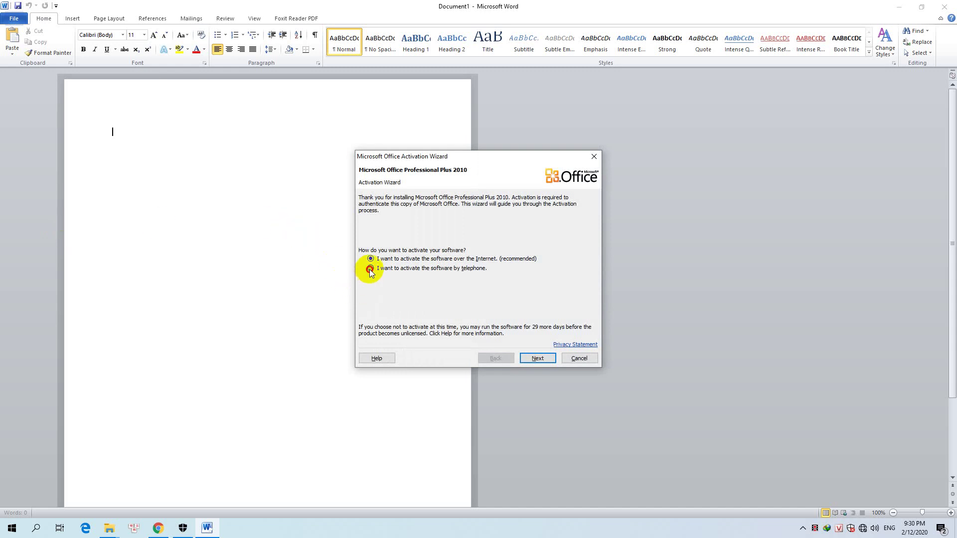
pyautogui.click(546, 357)
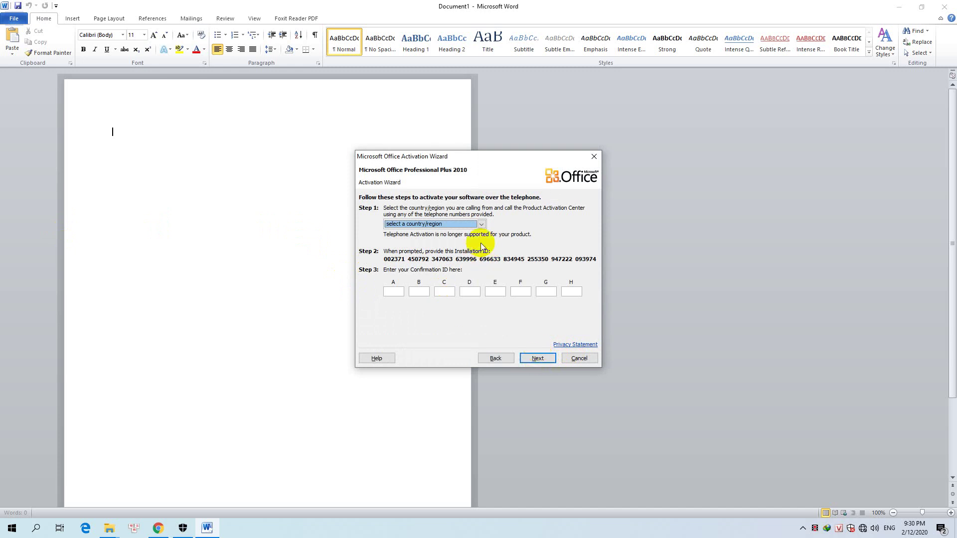
# - Set the activation country/region to Vietnam and try to continue without entering a Confirmation ID
pyautogui.click(481, 224)
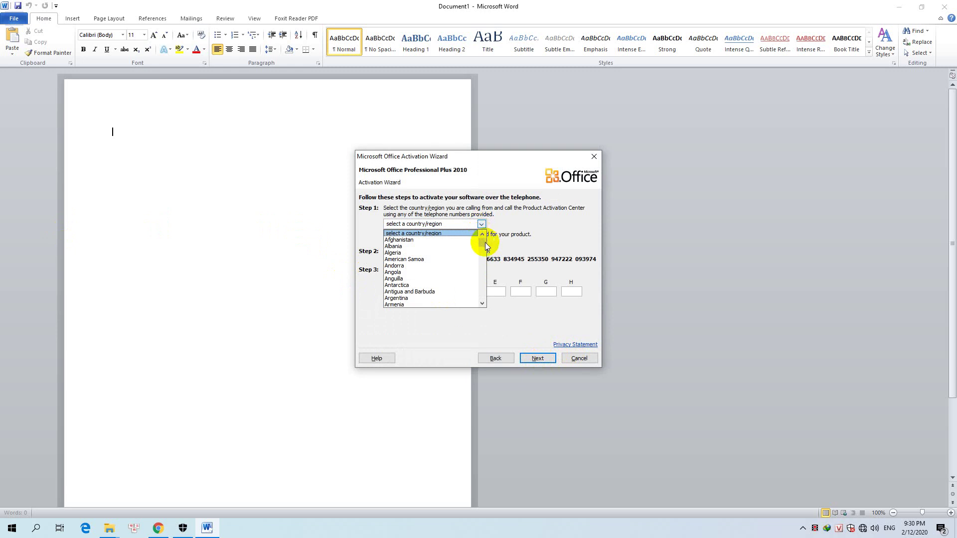
pyautogui.moveTo(486, 245); pyautogui.dragTo(483, 300)
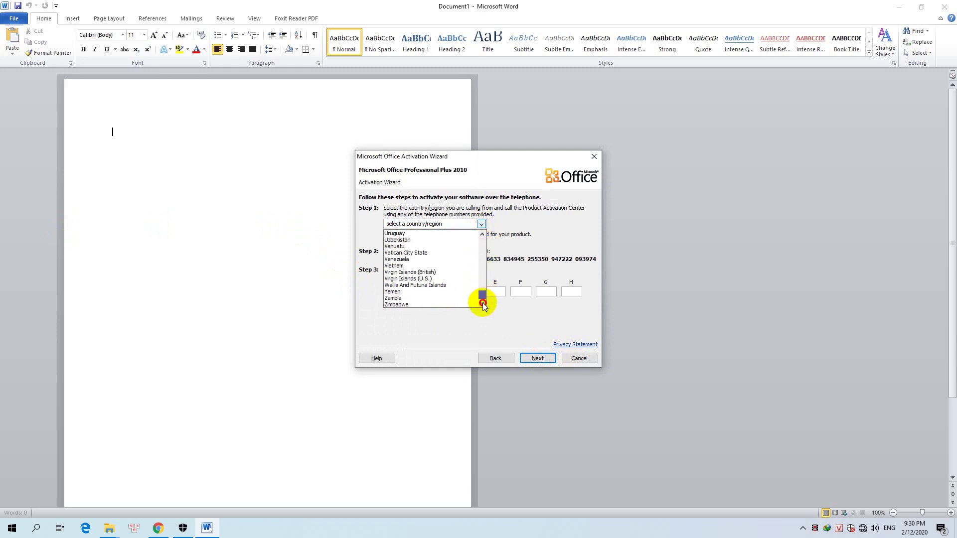
pyautogui.click(398, 266)
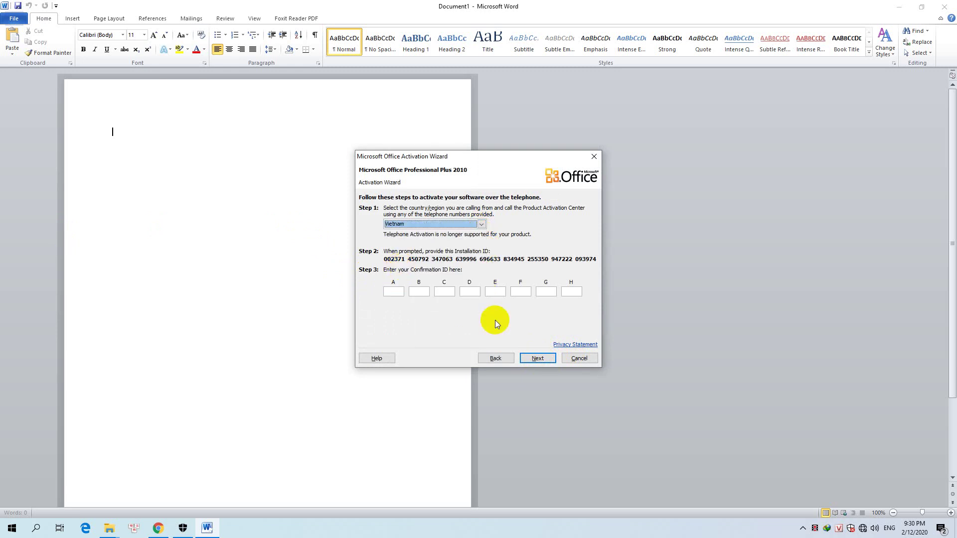
pyautogui.click(531, 357)
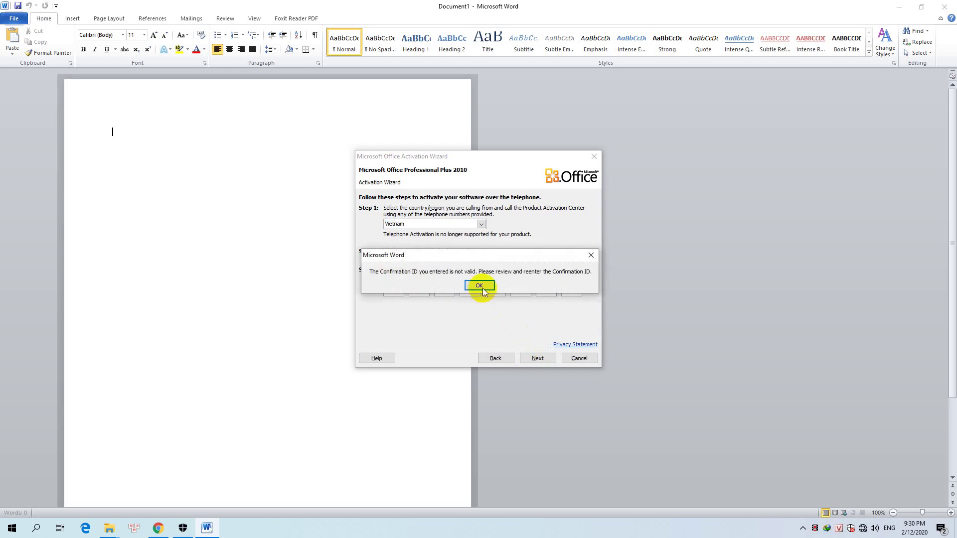
pyautogui.click(480, 286)
pyautogui.click(535, 357)
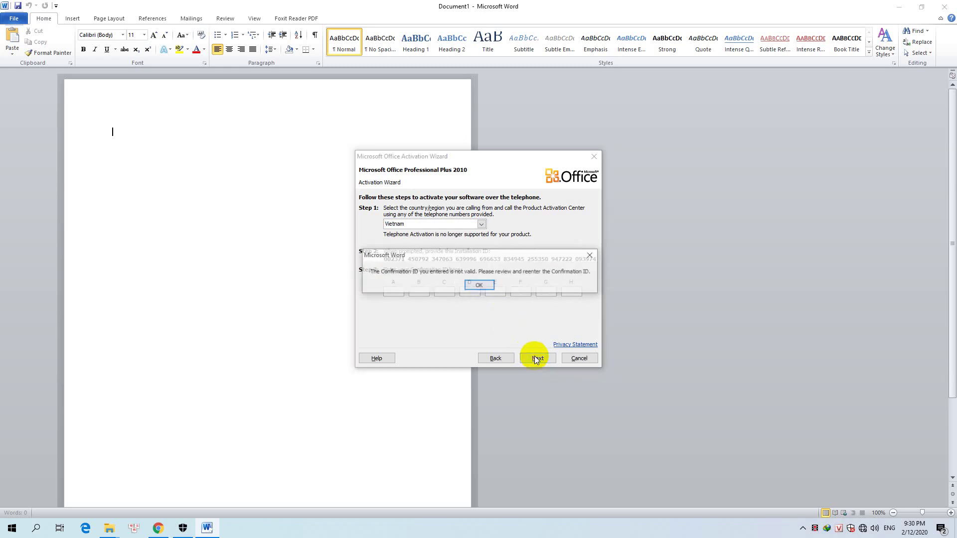
pyautogui.click(478, 285)
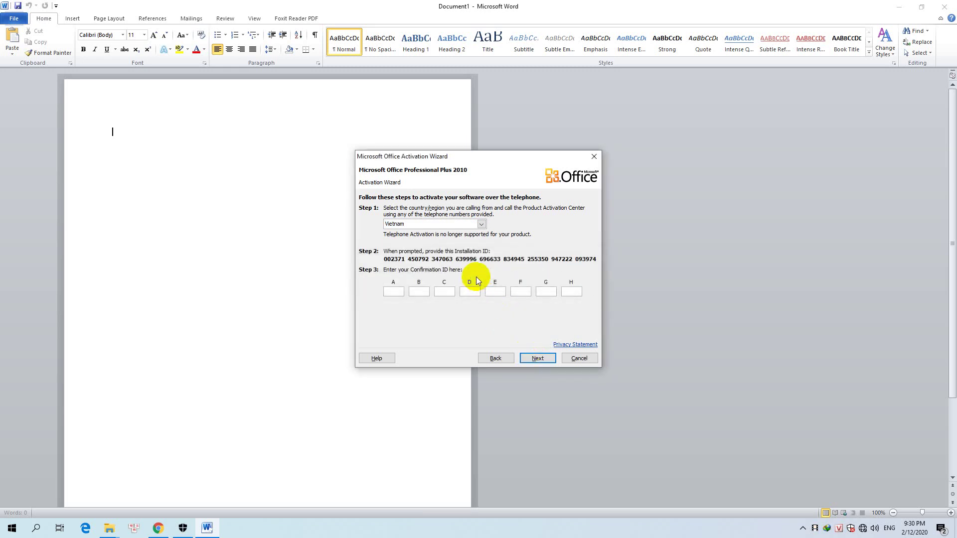
# - Reset the activation country/region to "select a country/region" and try to continue without a Confirmation ID
pyautogui.click(482, 225)
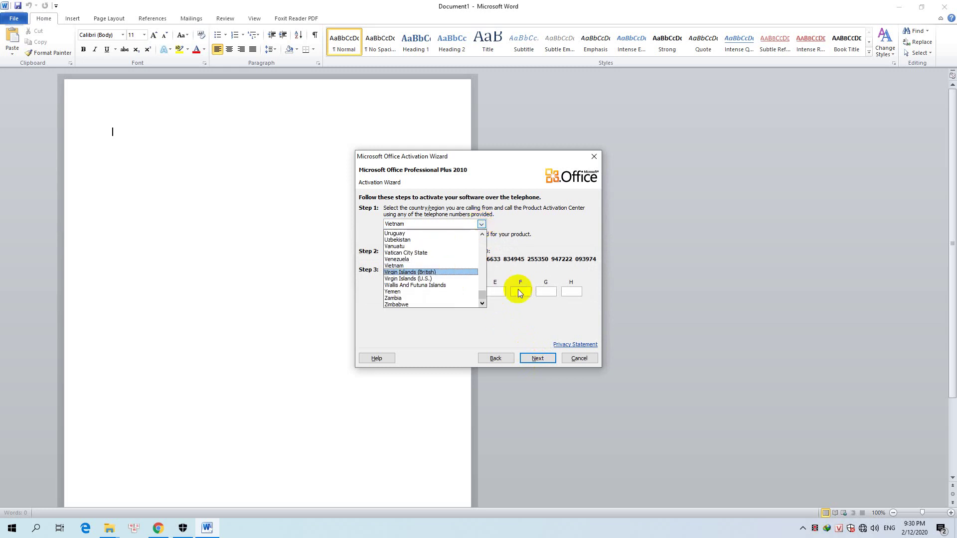
pyautogui.moveTo(480, 298); pyautogui.dragTo(481, 238)
pyautogui.click(424, 233)
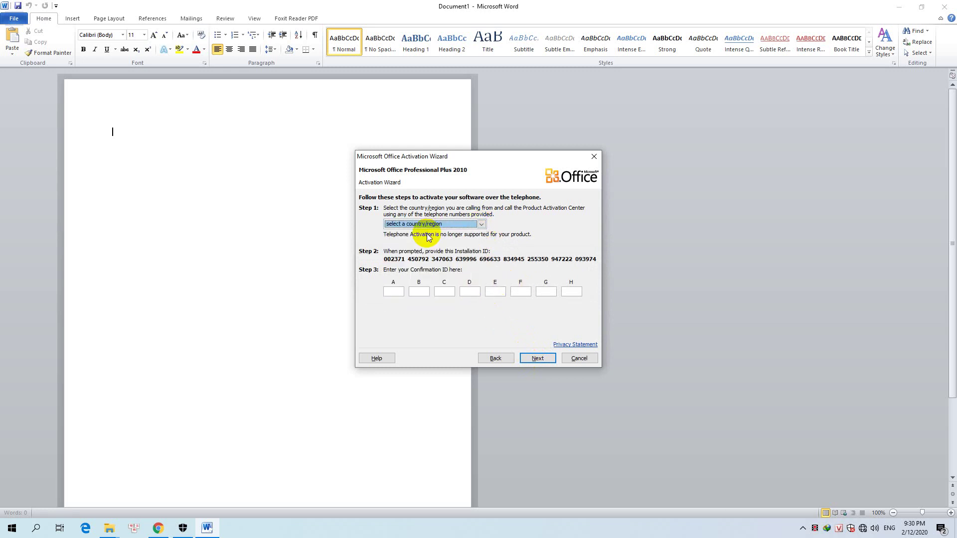
pyautogui.click(538, 358)
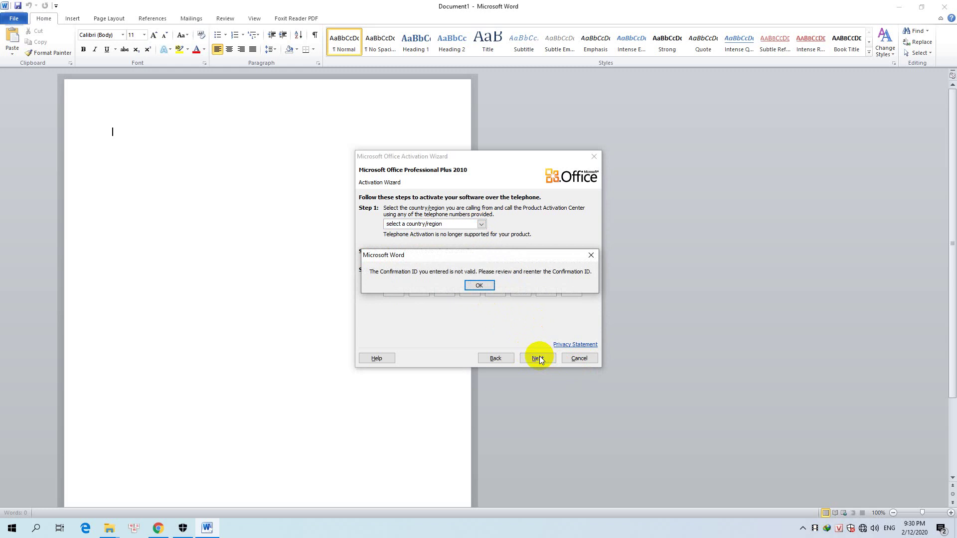
pyautogui.click(476, 286)
# - Go back to the activation method choice and try repeatedly to activate the software over the Internet
pyautogui.click(486, 358)
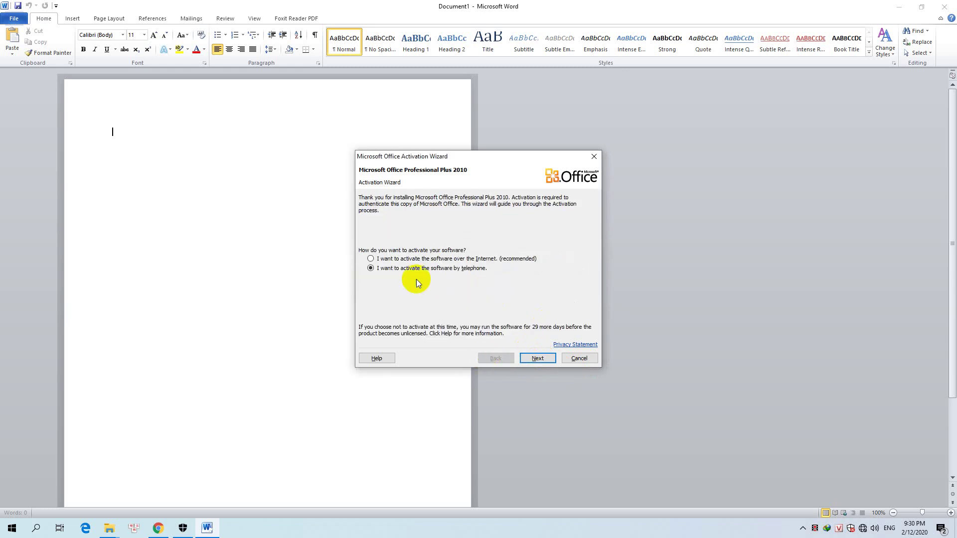
pyautogui.click(371, 259)
pyautogui.click(537, 358)
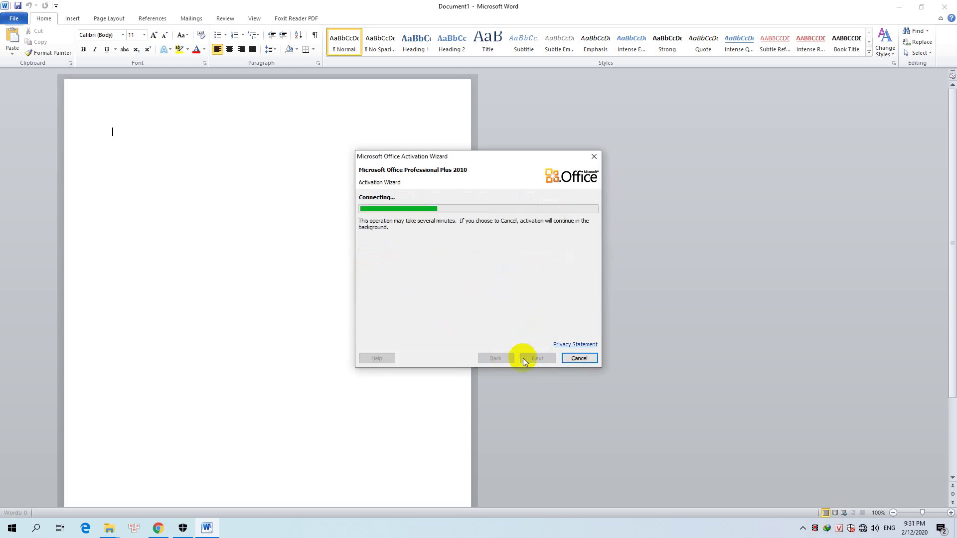
pyautogui.click(477, 285)
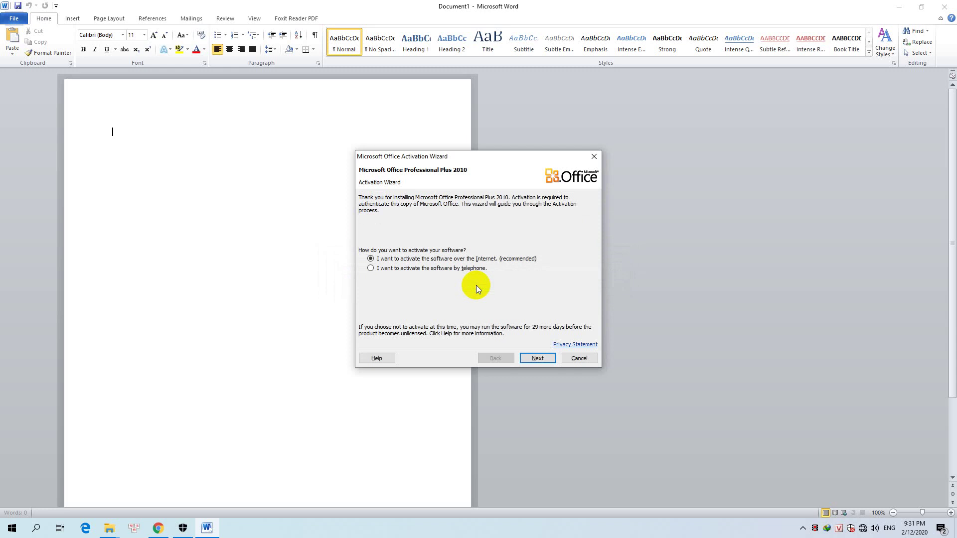
pyautogui.click(534, 356)
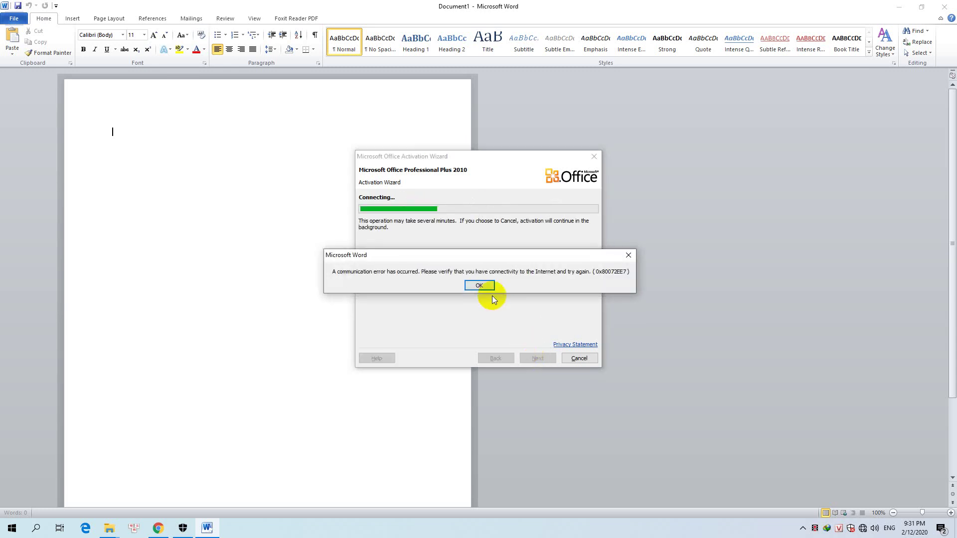
pyautogui.click(479, 285)
pyautogui.click(536, 357)
pyautogui.click(479, 285)
pyautogui.click(528, 357)
pyautogui.click(480, 284)
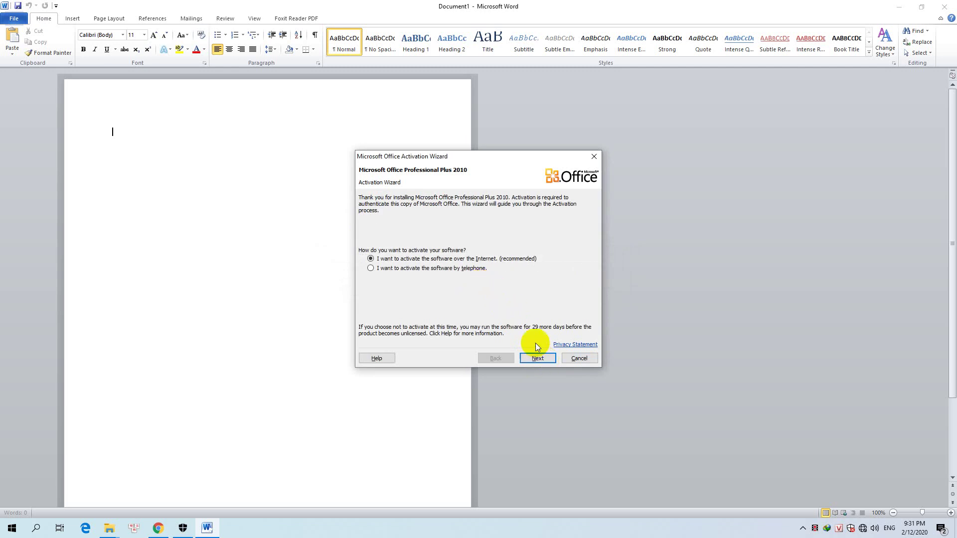
# - Switch to activation by telephone and try to continue with the Confirmation ID left empty
pyautogui.click(418, 270)
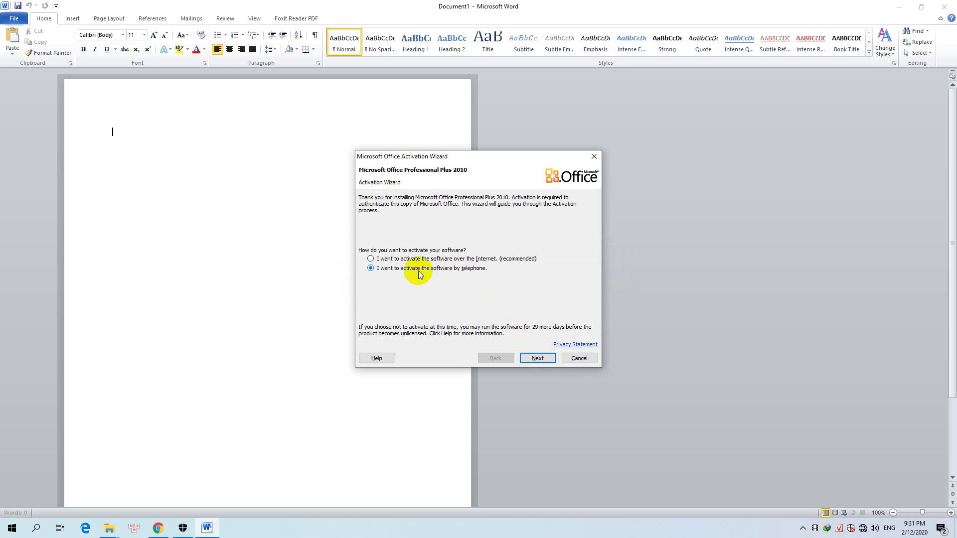
pyautogui.click(527, 357)
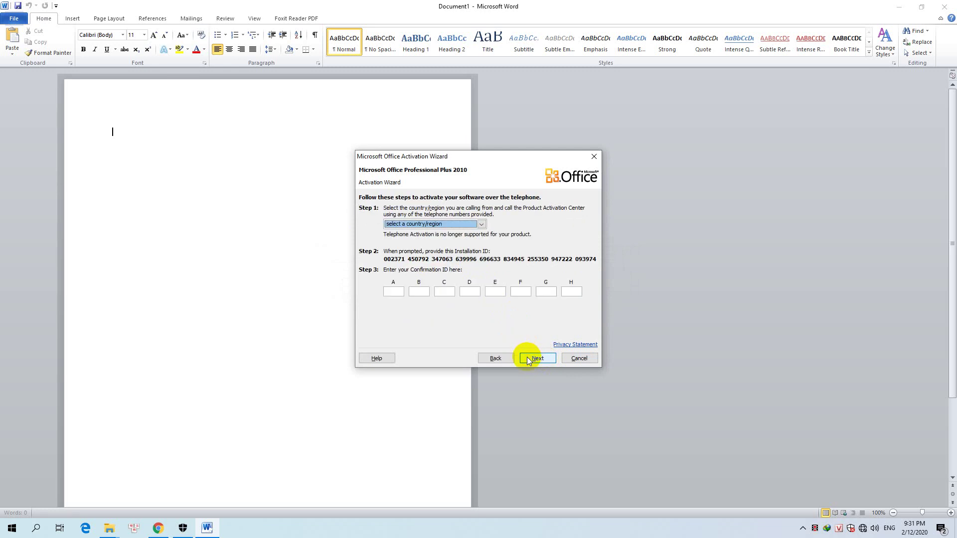
pyautogui.click(527, 357)
pyautogui.click(479, 285)
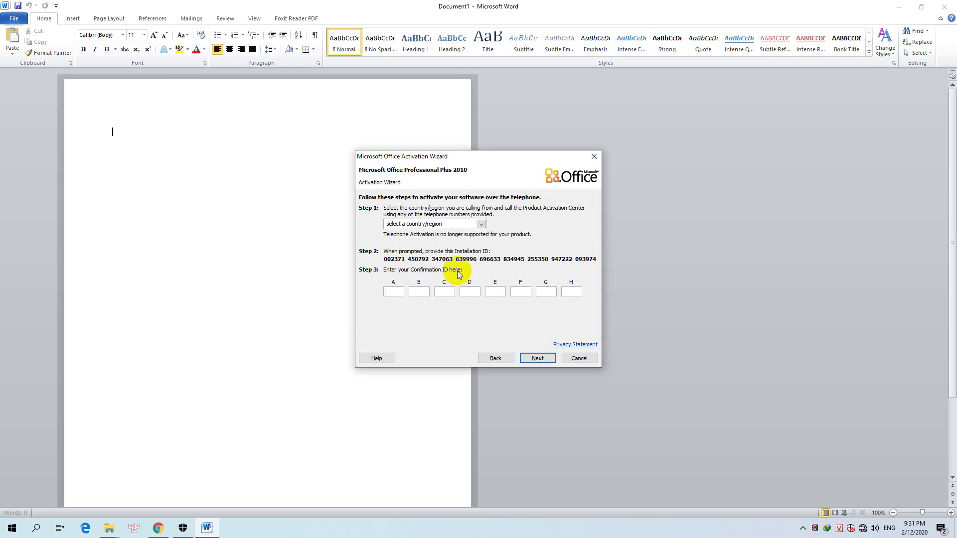
# - Switch to Chrome and examine the Office 2010 download page on icongnghe.com, from its introduction to the activation section
pyautogui.click(157, 528)
pyautogui.click(252, 9)
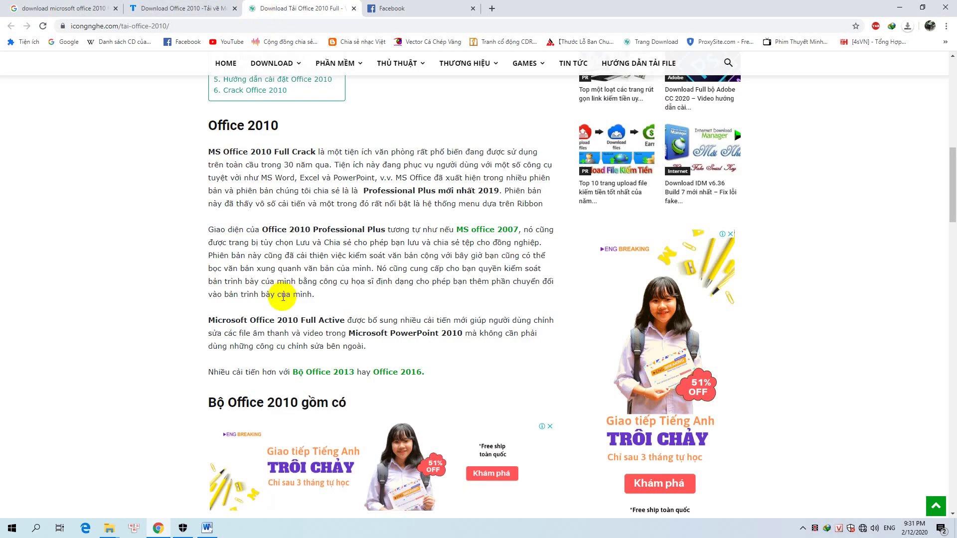
pyautogui.scroll(9, 283, 297)
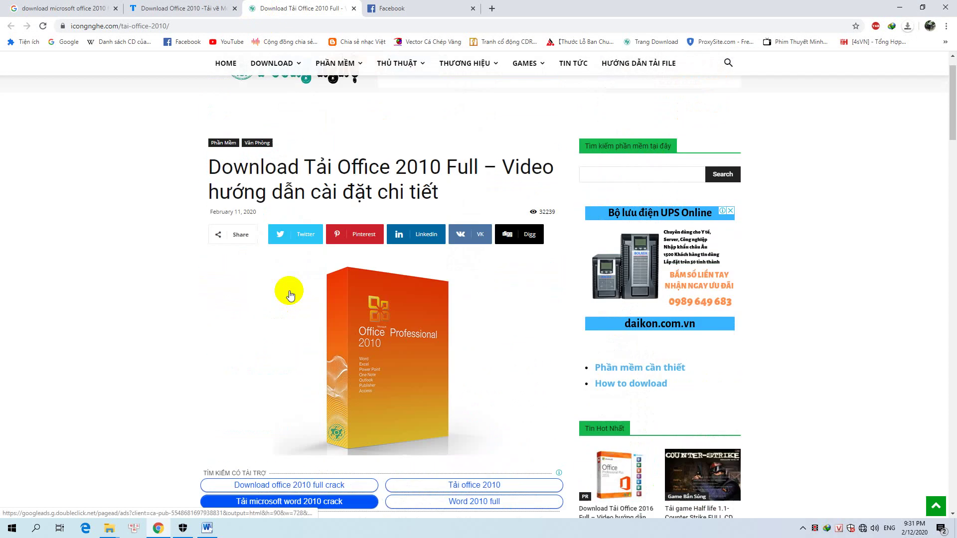
pyautogui.scroll(-12, 290, 296)
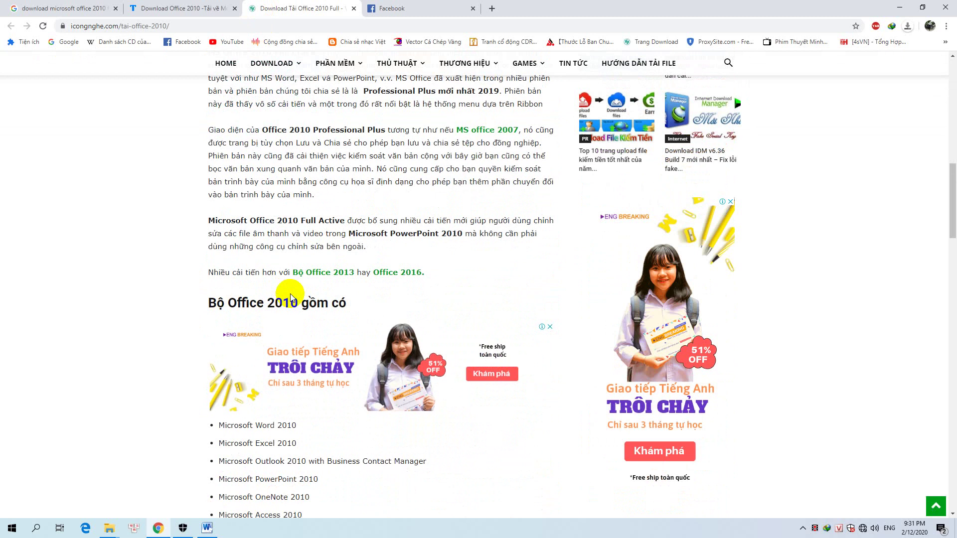
pyautogui.scroll(-9, 290, 298)
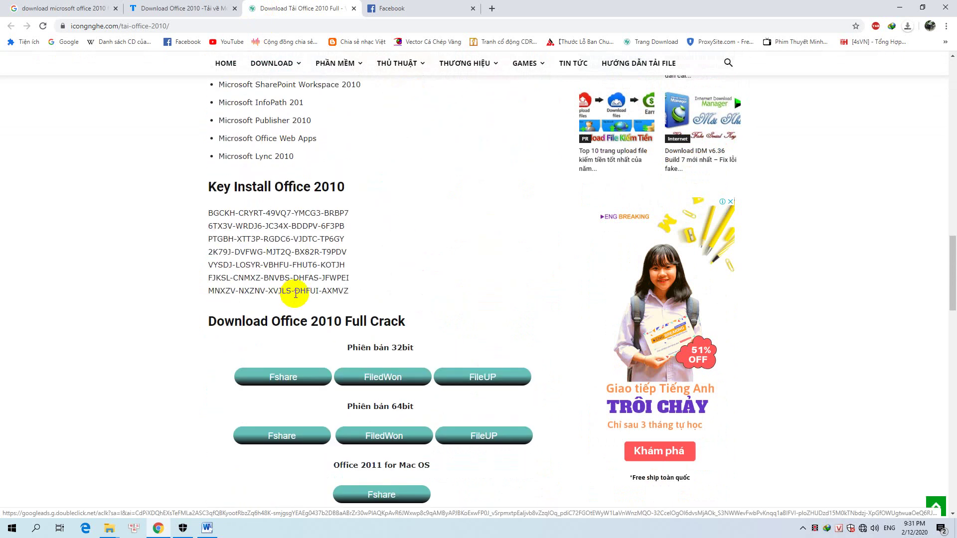
pyautogui.scroll(3, 320, 304)
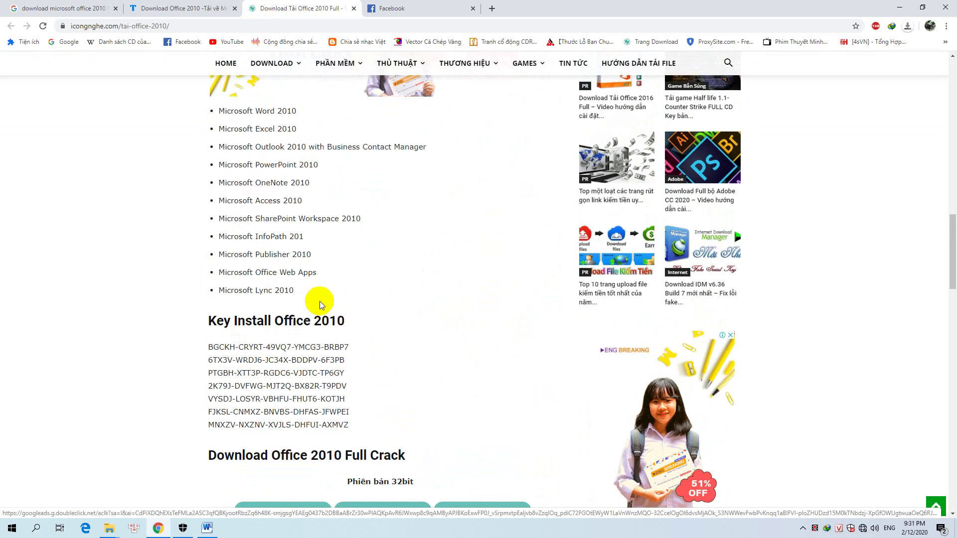
pyautogui.scroll(1, 321, 304)
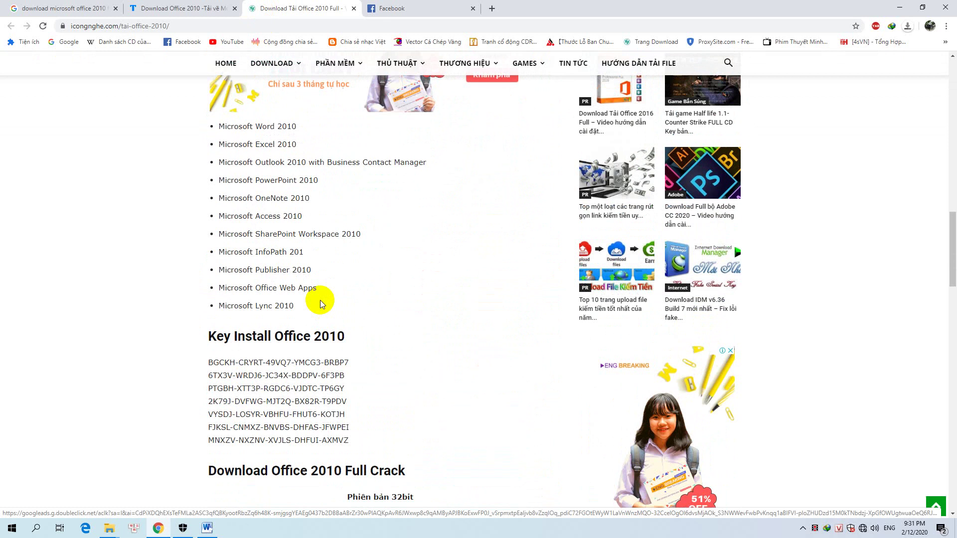
pyautogui.scroll(-8, 320, 304)
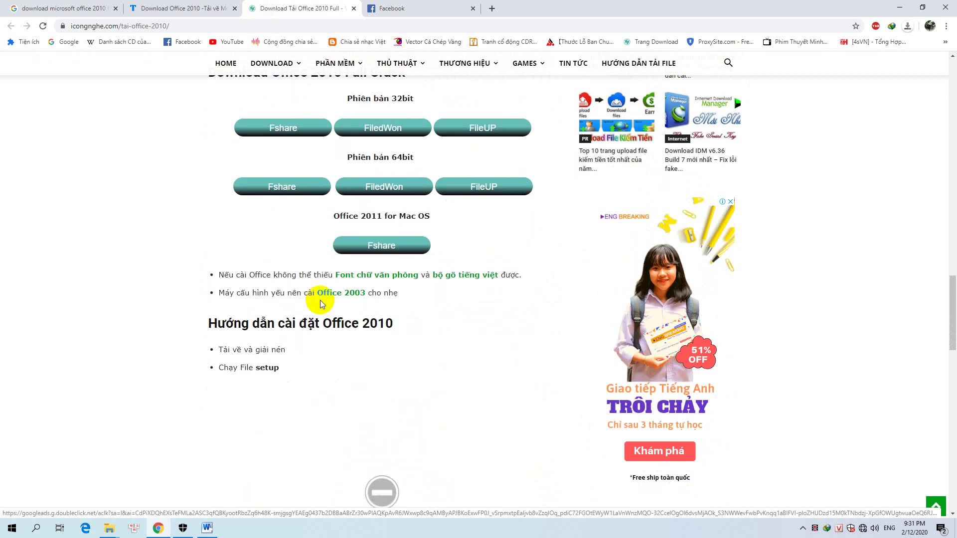
pyautogui.scroll(-6, 320, 304)
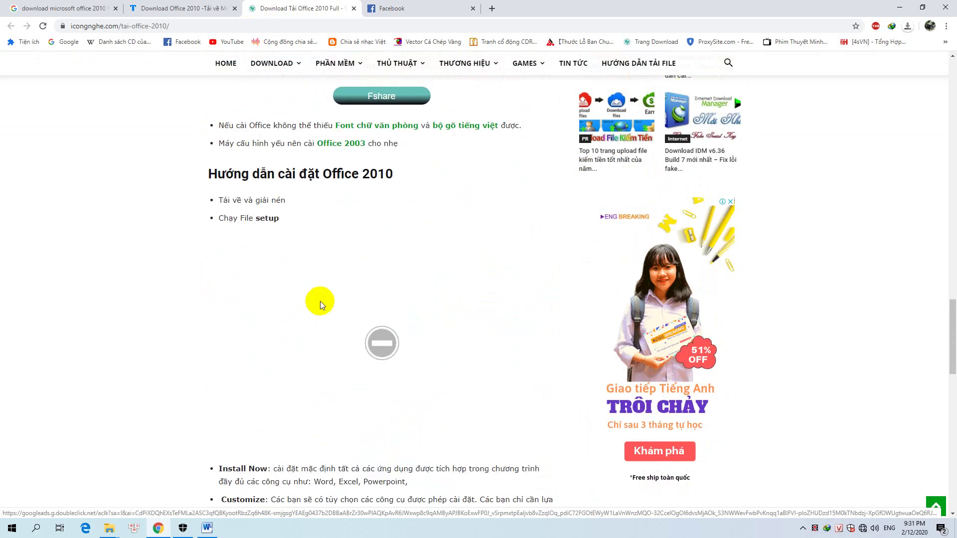
pyautogui.scroll(-5, 321, 304)
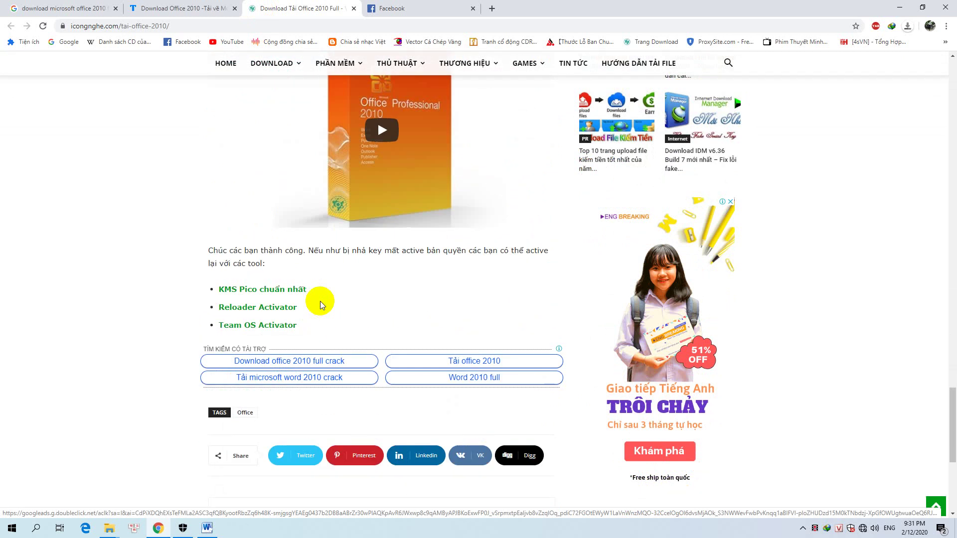
# - Play the embedded video under "Crack Office 2010" and skip ahead to 3:29 and 4:50
pyautogui.click(381, 135)
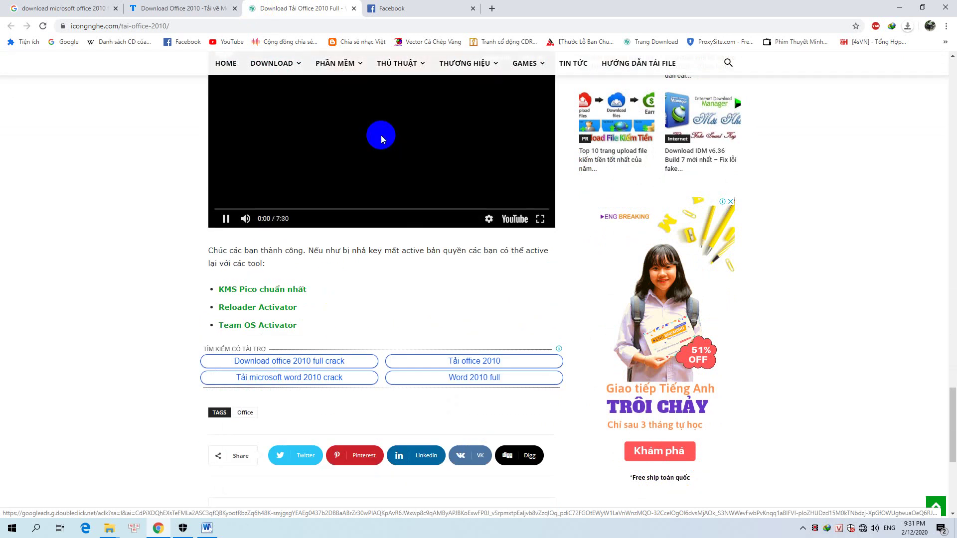
pyautogui.click(370, 209)
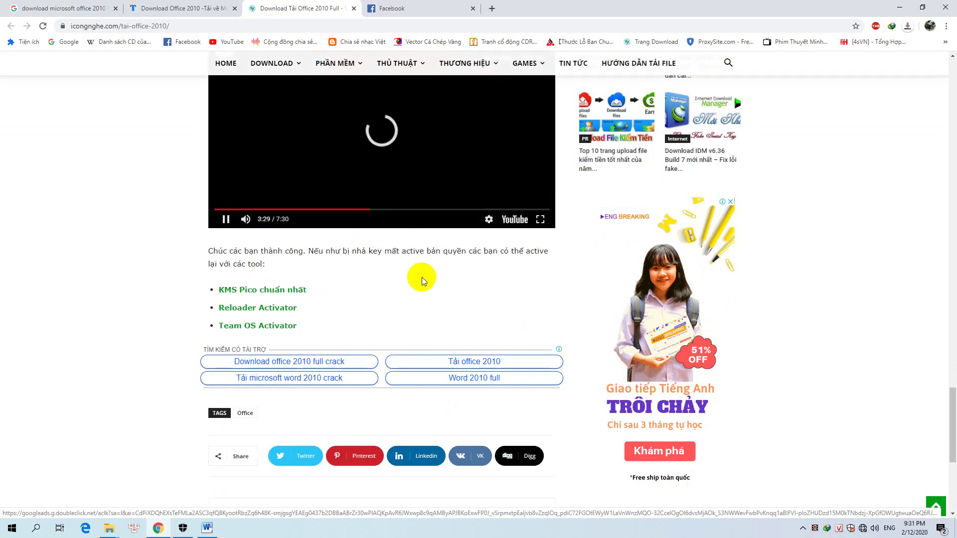
pyautogui.scroll(2, 421, 281)
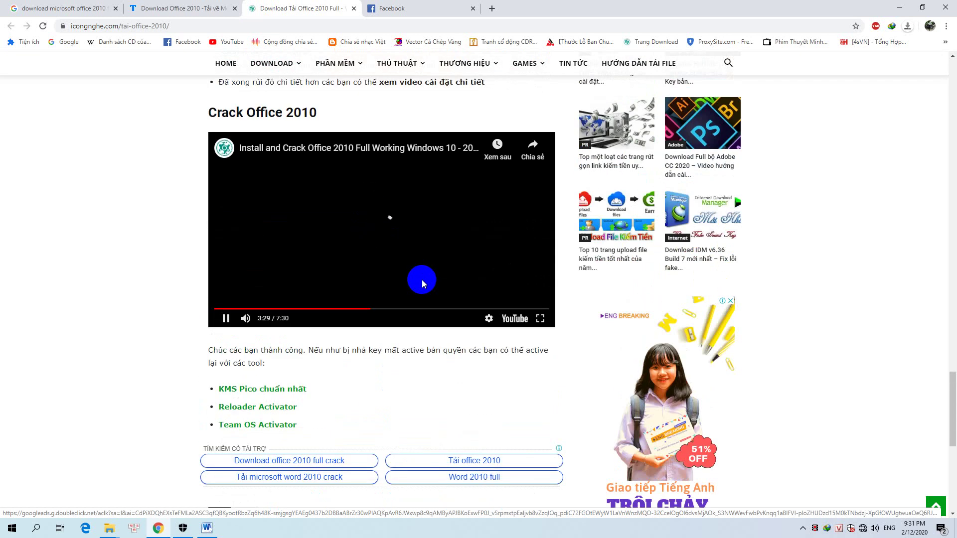
pyautogui.click(431, 309)
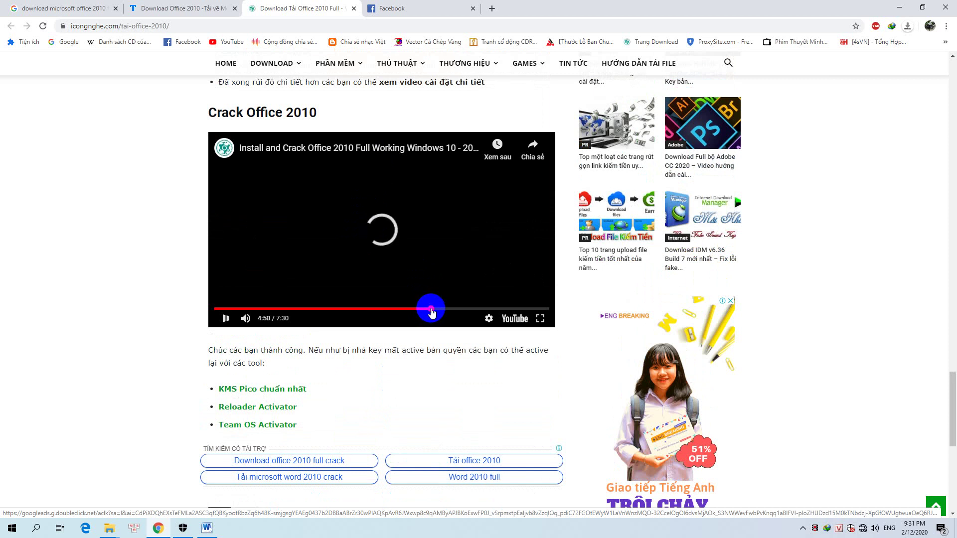
pyautogui.moveTo(367, 62)
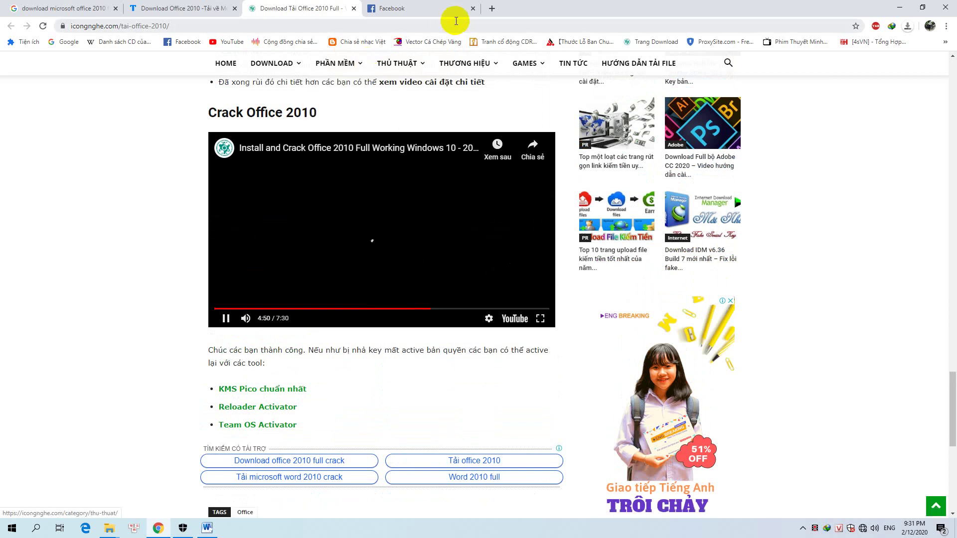
pyautogui.click(275, 220)
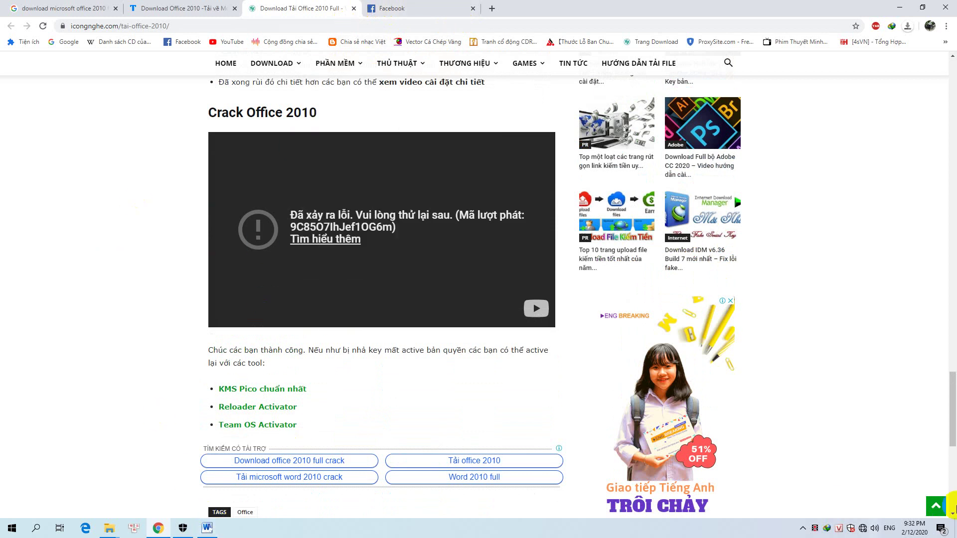
# - Return to Word, close the Activation Wizard, and choose "Don't make changes" in the Welcome to Microsoft Office 2010 dialog
pyautogui.click(954, 528)
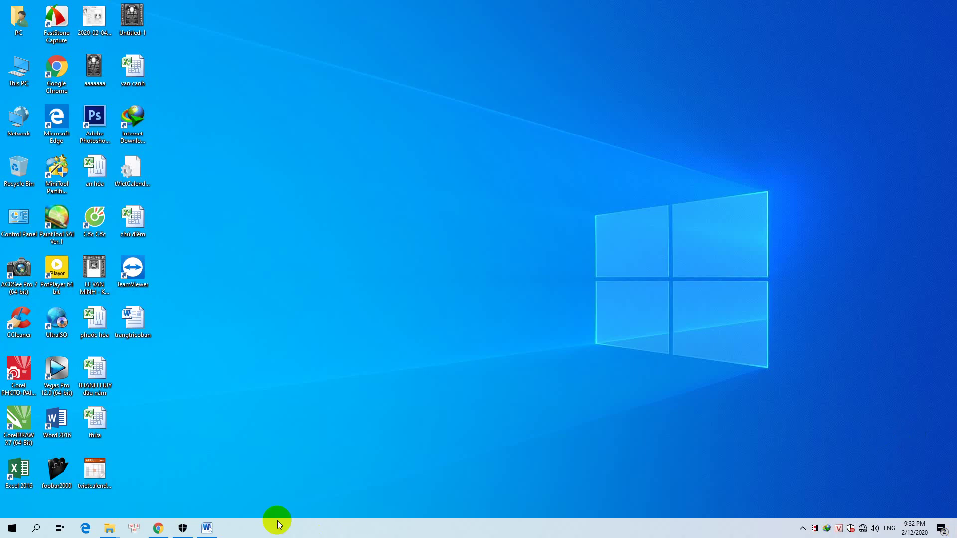
pyautogui.click(207, 527)
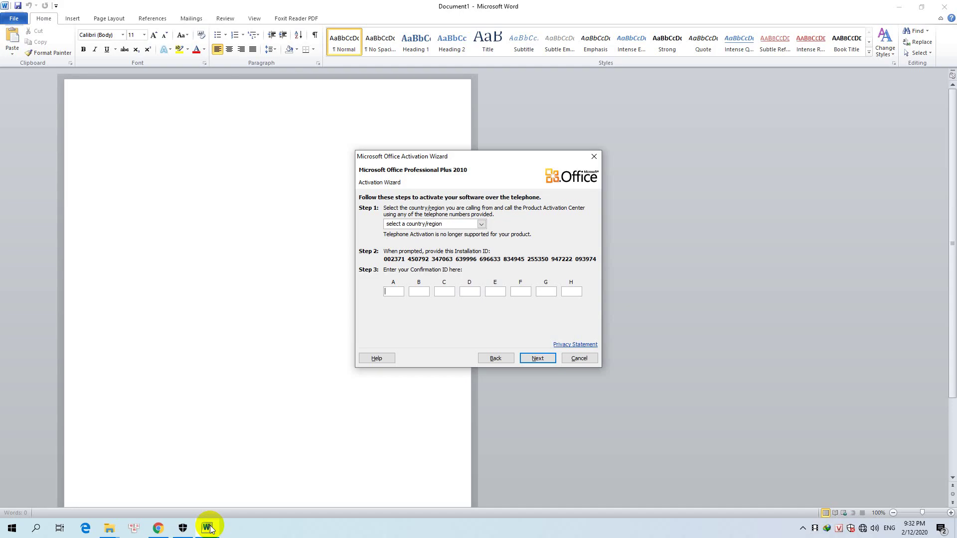
pyautogui.click(593, 157)
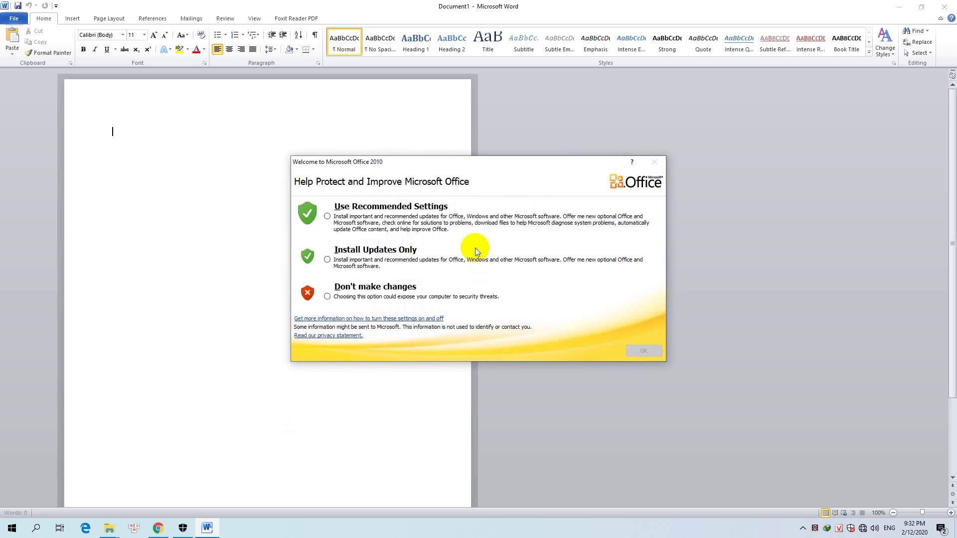
pyautogui.click(328, 297)
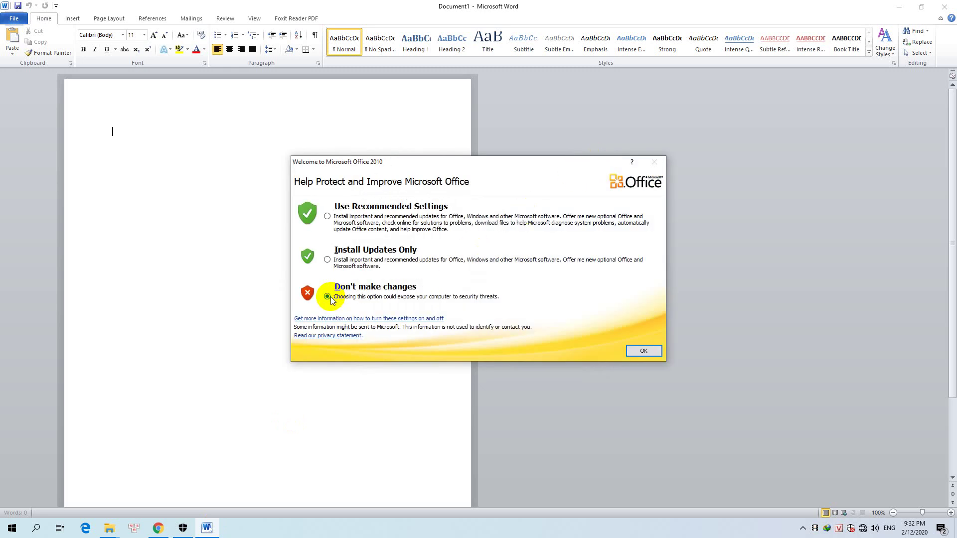
pyautogui.click(644, 352)
# - Close the blank Word document and launch Microsoft Word 2010 again
pyautogui.rightClick(456, 238)
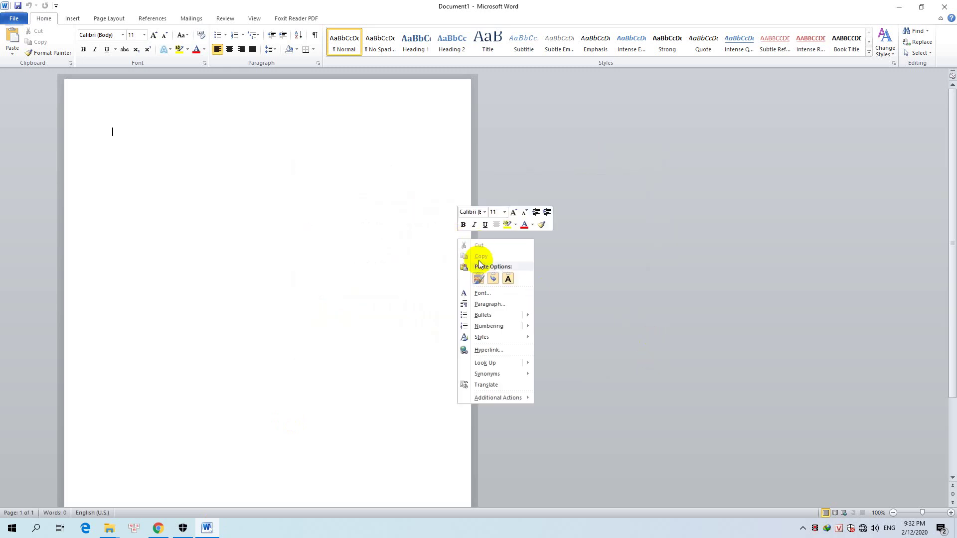
pyautogui.click(724, 185)
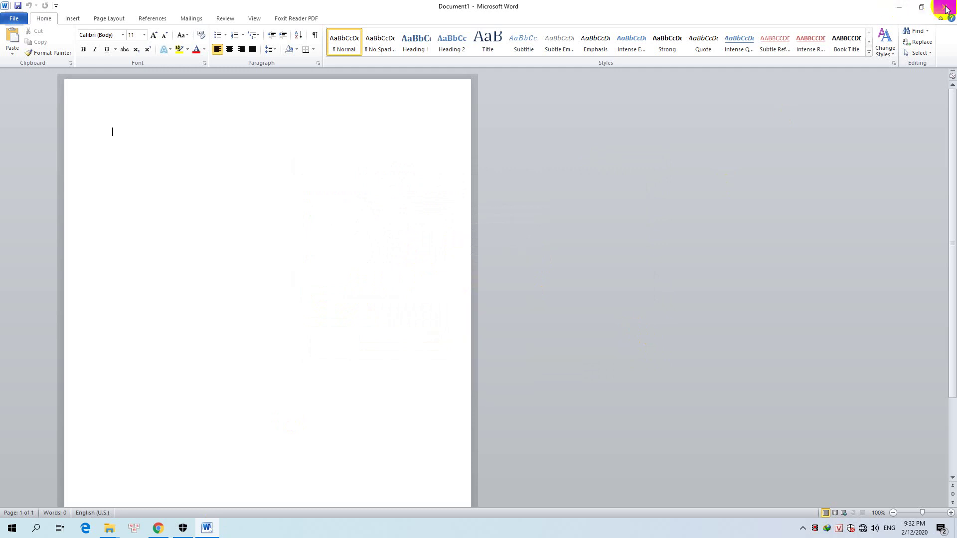
pyautogui.click(946, 9)
pyautogui.rightClick(370, 139)
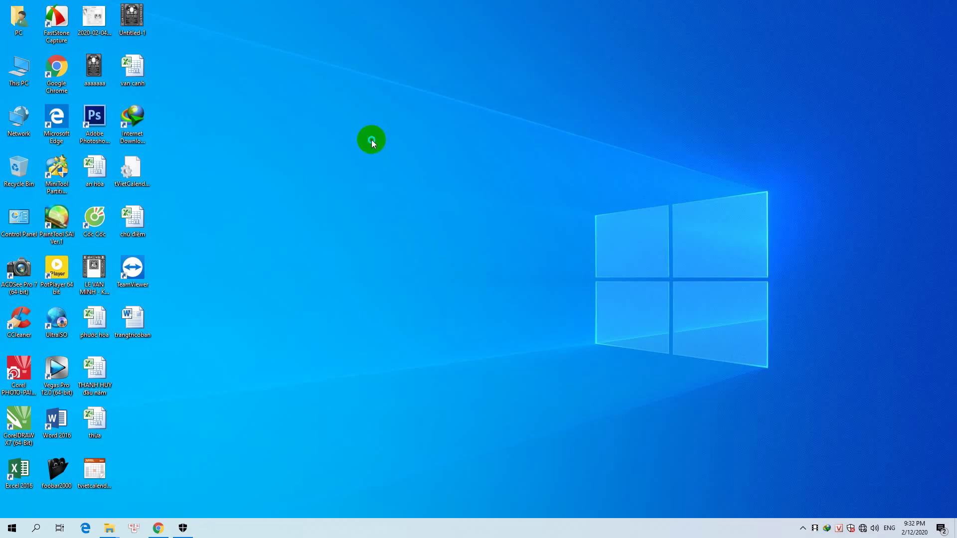
pyautogui.click(11, 526)
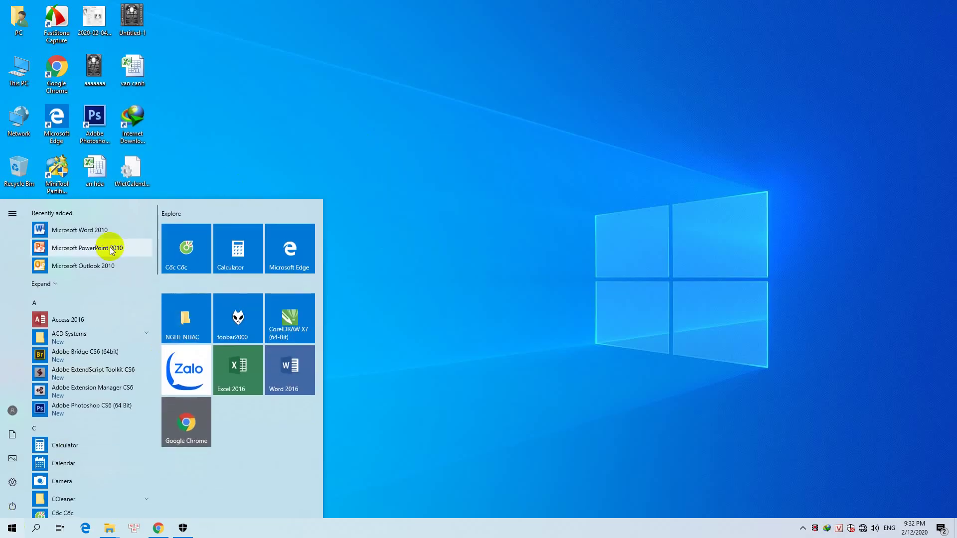
pyautogui.click(95, 230)
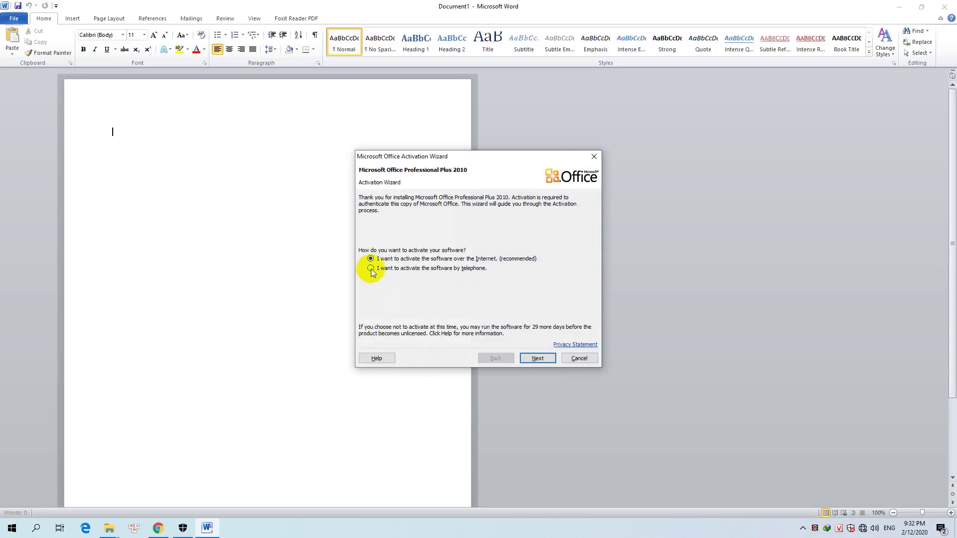
# - Try to activate Office by telephone with the Confirmation ID left blank, and return to the choice of activation method
pyautogui.click(537, 360)
pyautogui.click(627, 256)
pyautogui.click(540, 358)
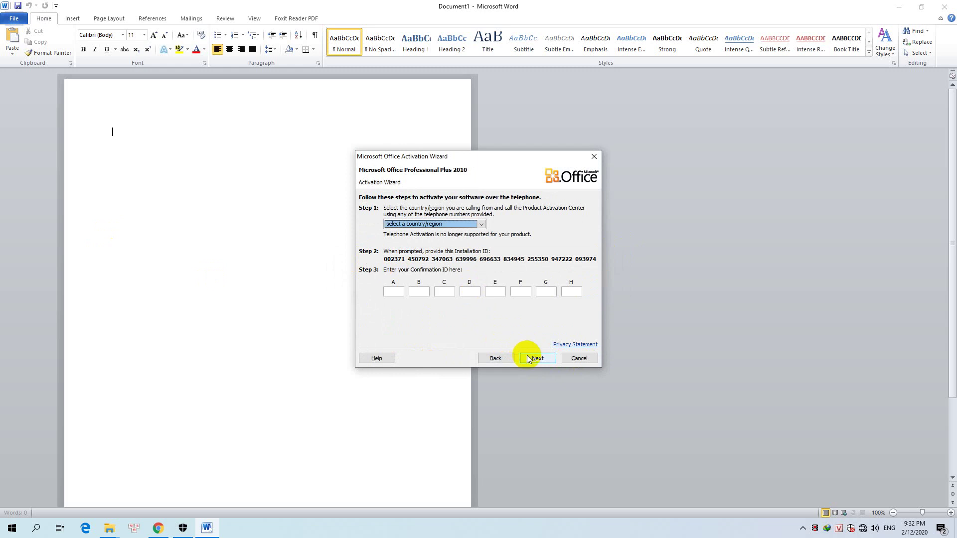
pyautogui.click(527, 356)
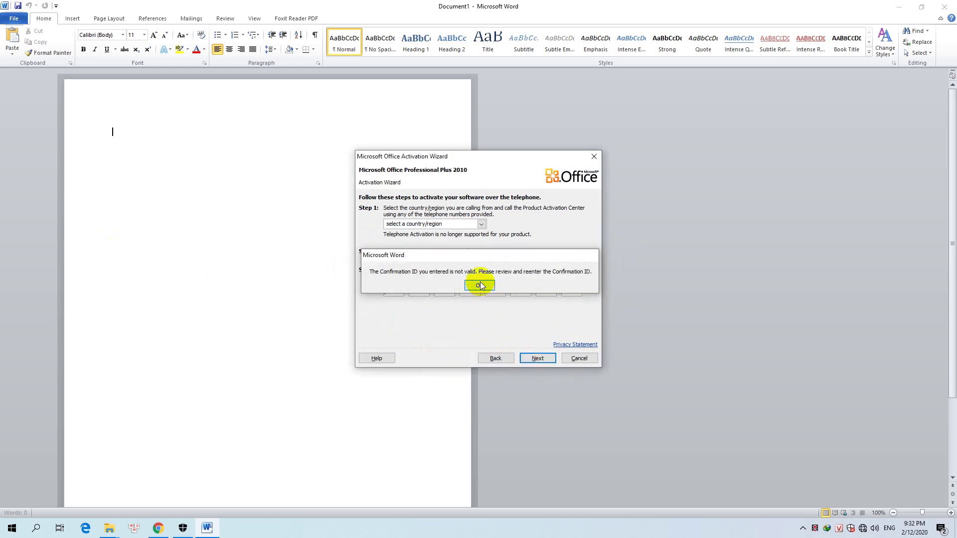
pyautogui.click(479, 284)
pyautogui.click(529, 355)
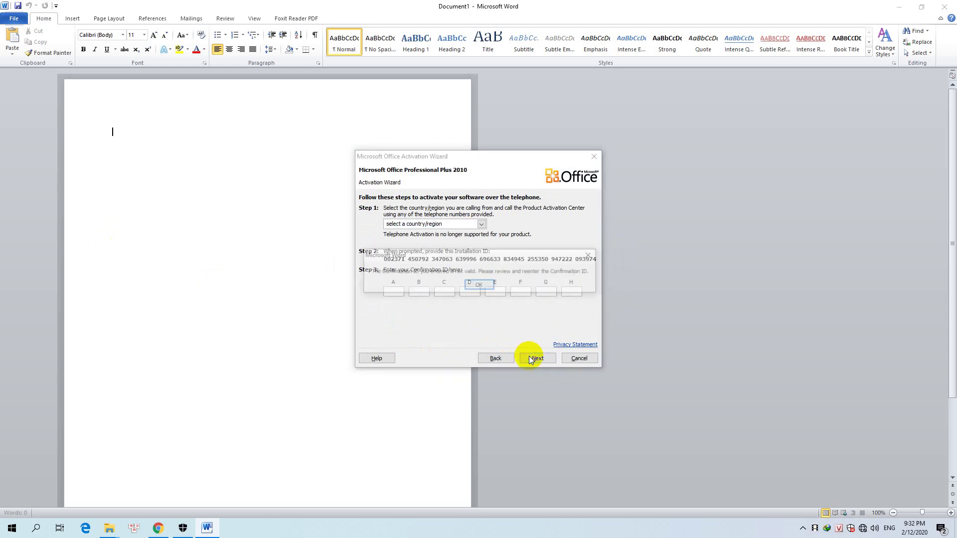
pyautogui.click(479, 286)
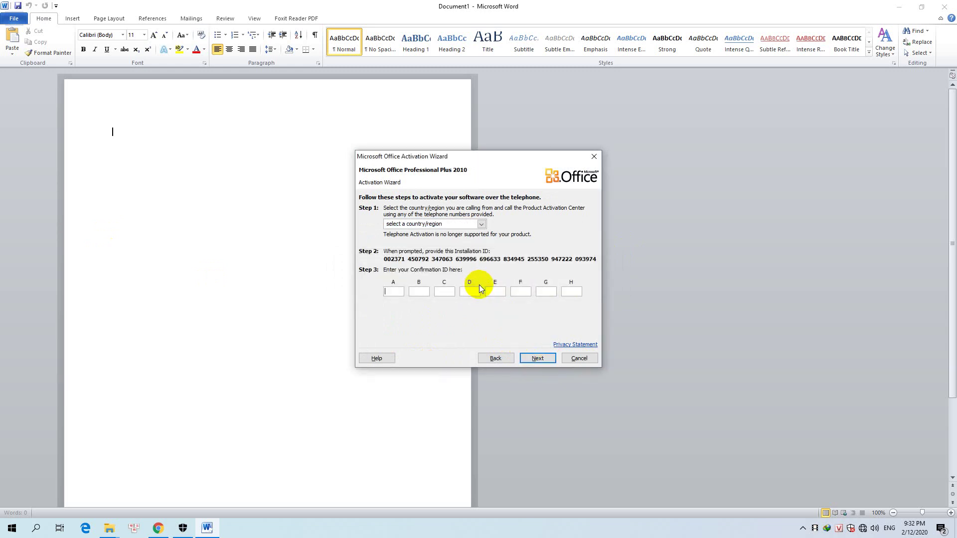
pyautogui.click(504, 358)
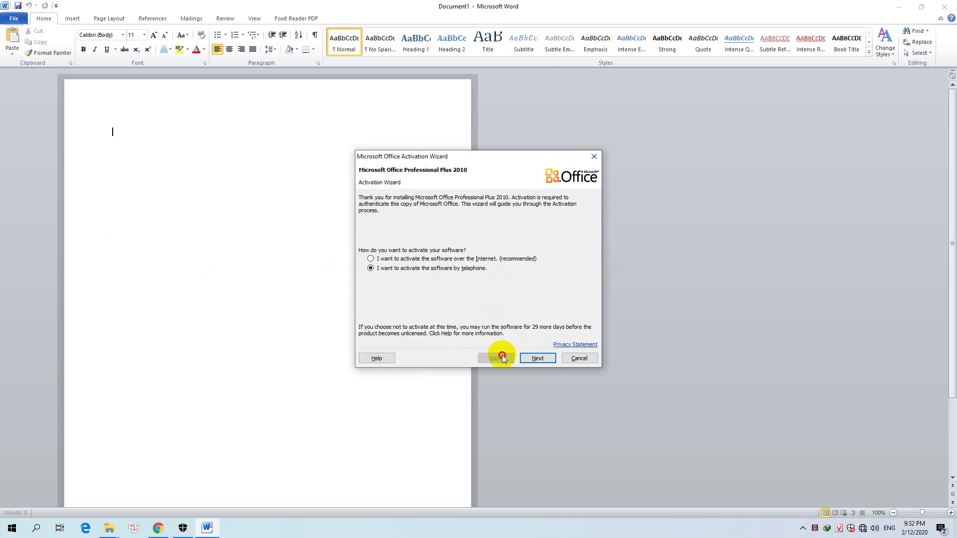
# - Close the Activation Wizard and the blank document, and relaunch Microsoft Word 2010
pyautogui.click(594, 157)
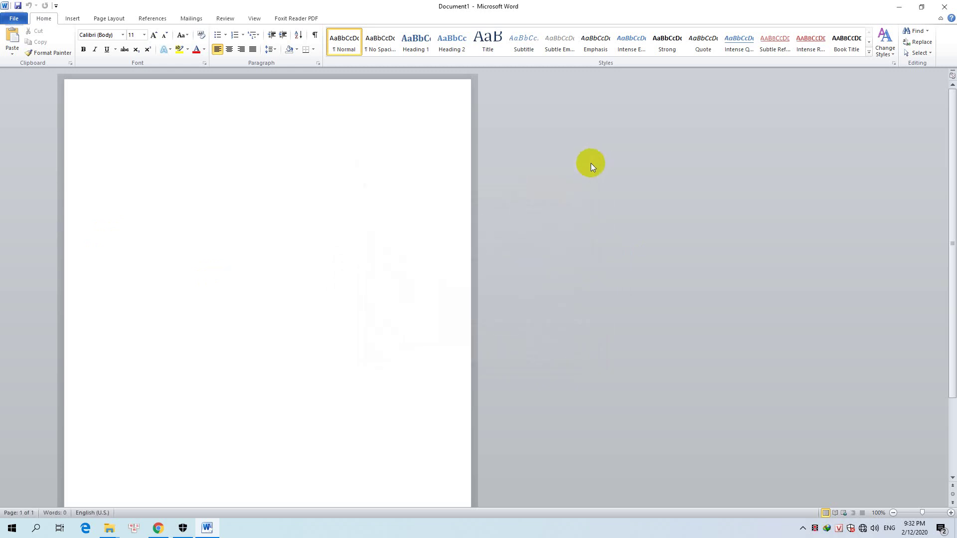
pyautogui.click(947, 7)
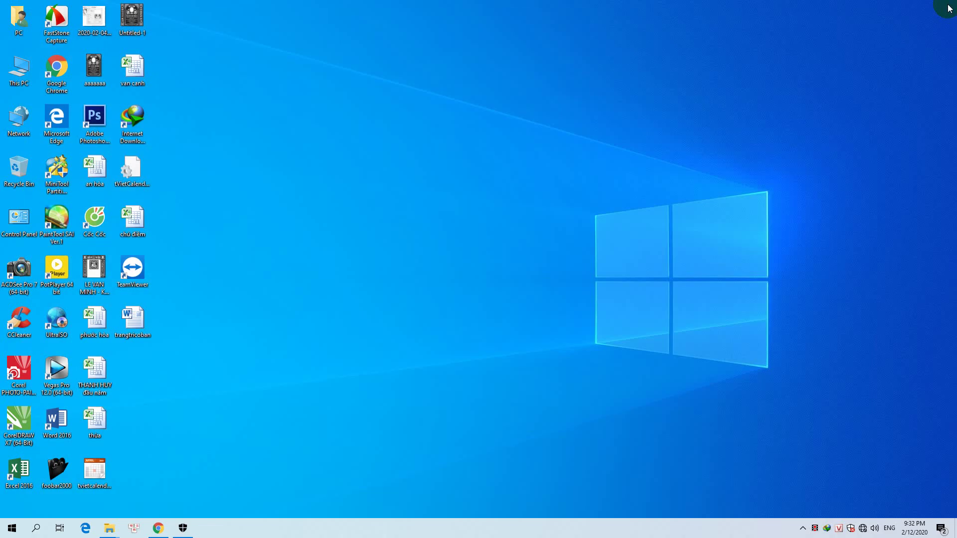
pyautogui.click(11, 527)
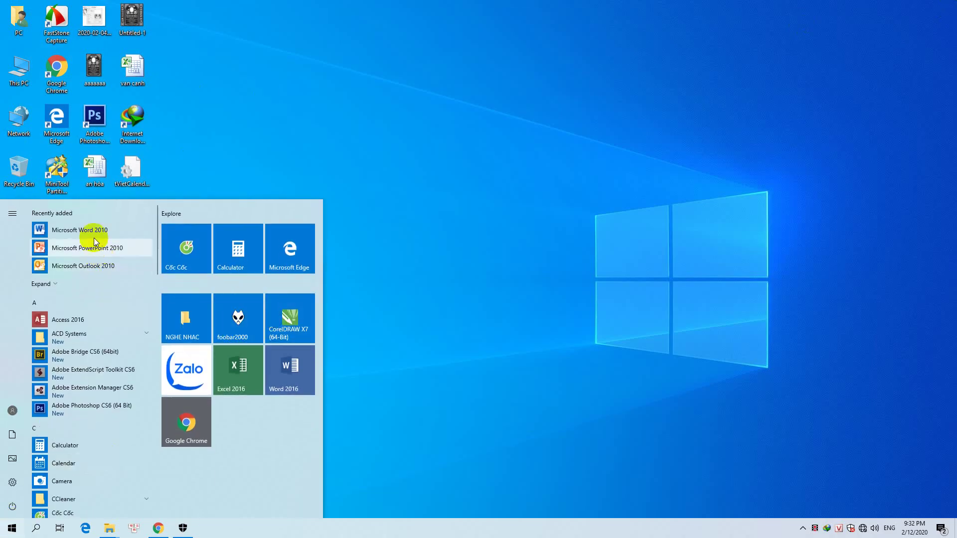
pyautogui.click(91, 232)
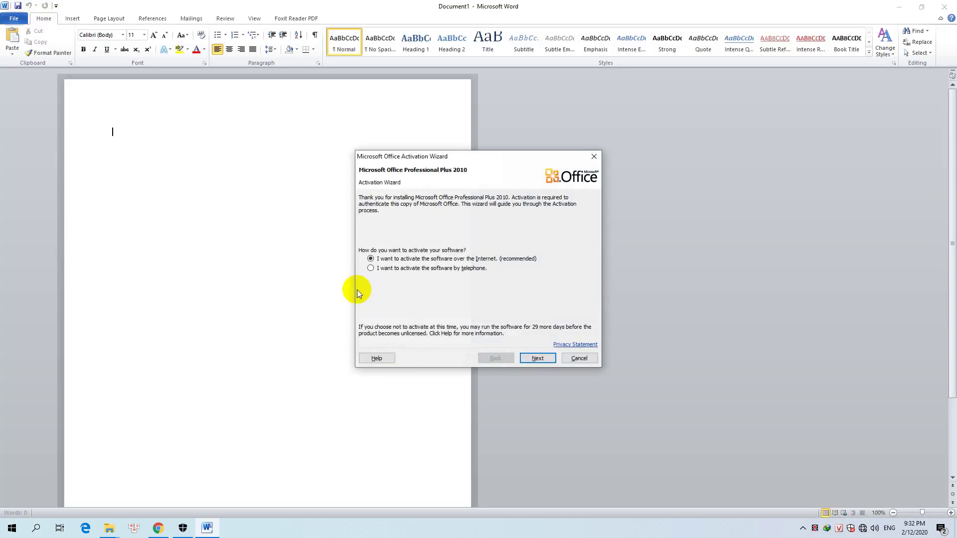
# - View the Activation Wizard's Privacy Statement and its Help article on activating Office programs, closing each one
pyautogui.click(559, 344)
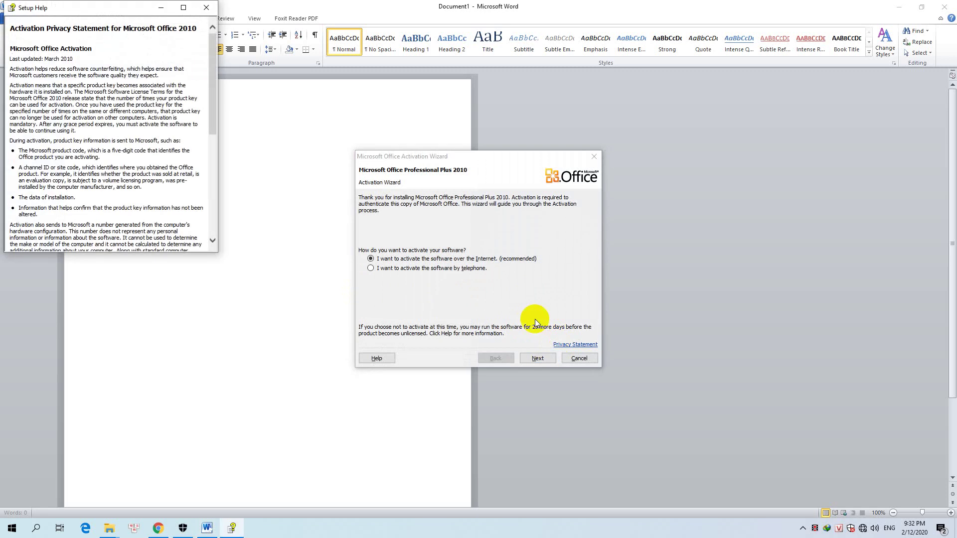
pyautogui.click(207, 7)
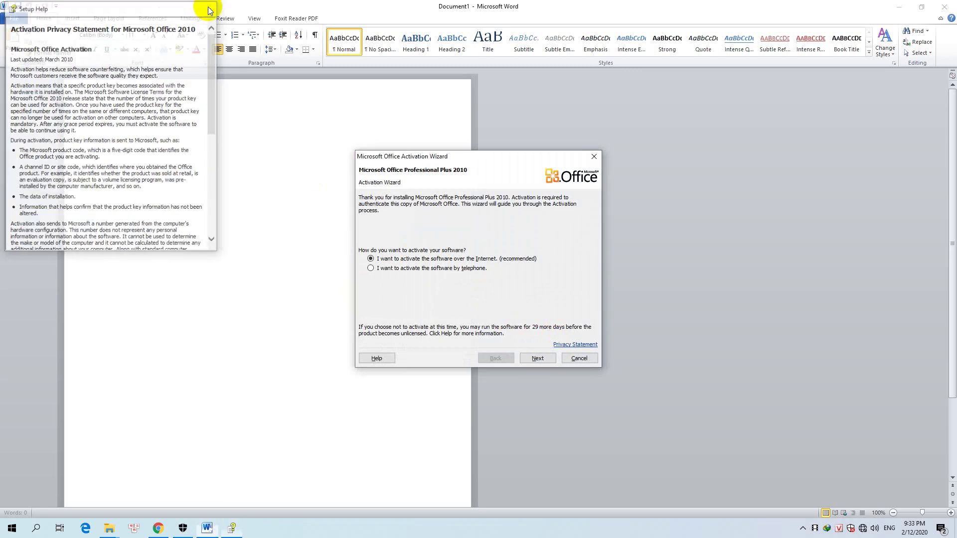
pyautogui.click(376, 359)
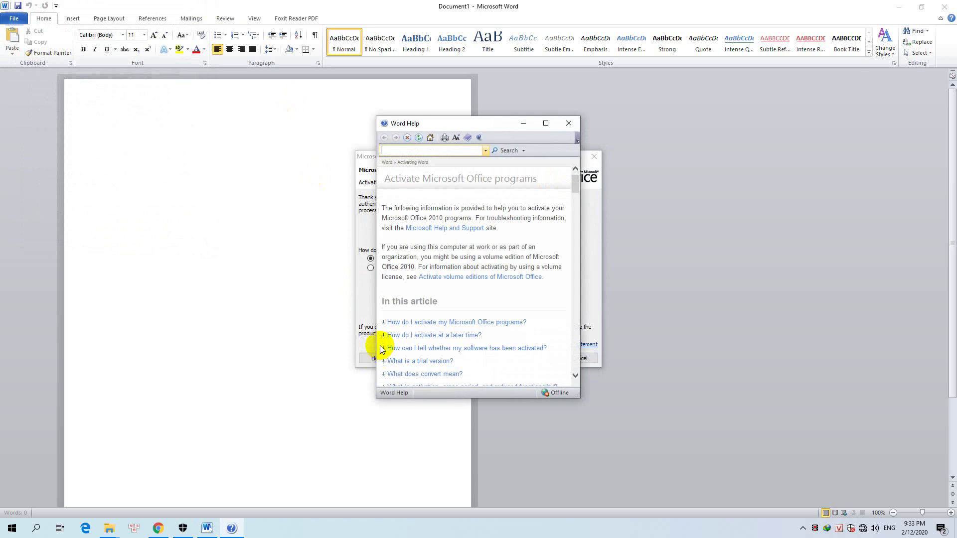
pyautogui.click(568, 123)
# - Choose telephone activation in the Activation Wizard, view its instructions page, and close the wizard
pyautogui.click(371, 269)
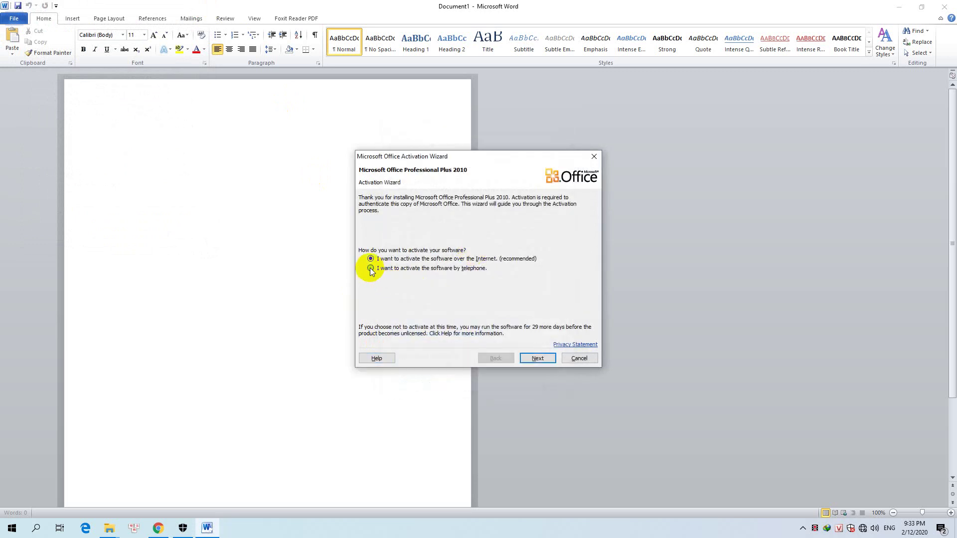
pyautogui.click(532, 359)
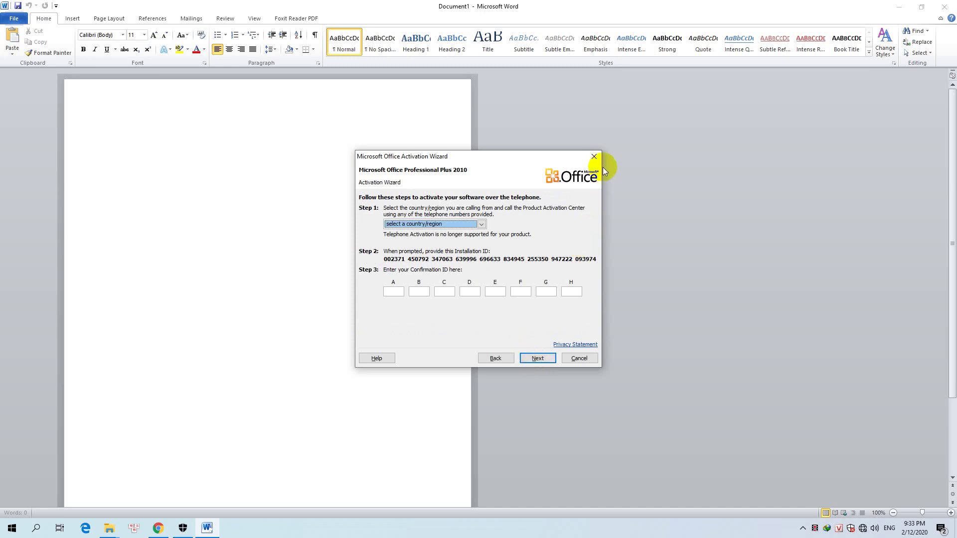
pyautogui.click(593, 157)
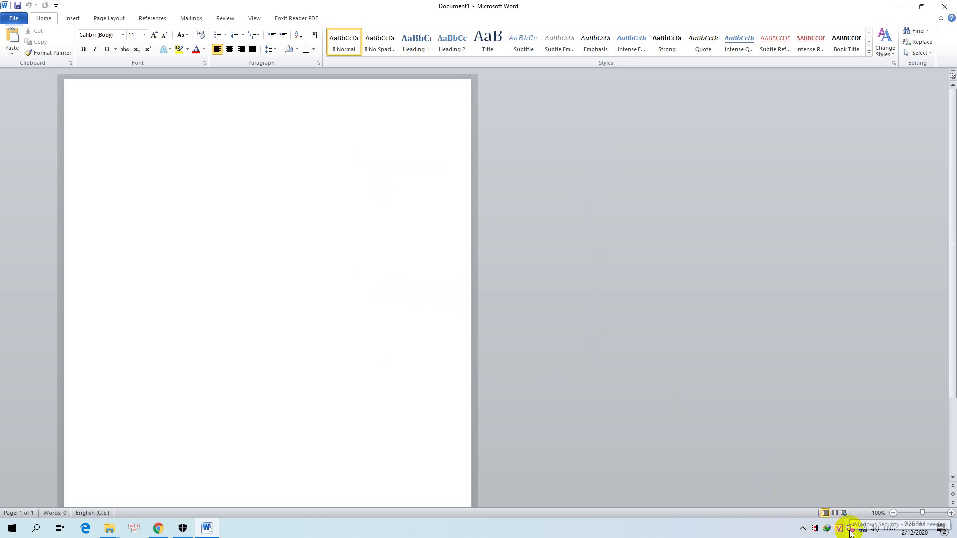
# - Turn on the computer's Wi-Fi from the Windows network settings
pyautogui.click(875, 529)
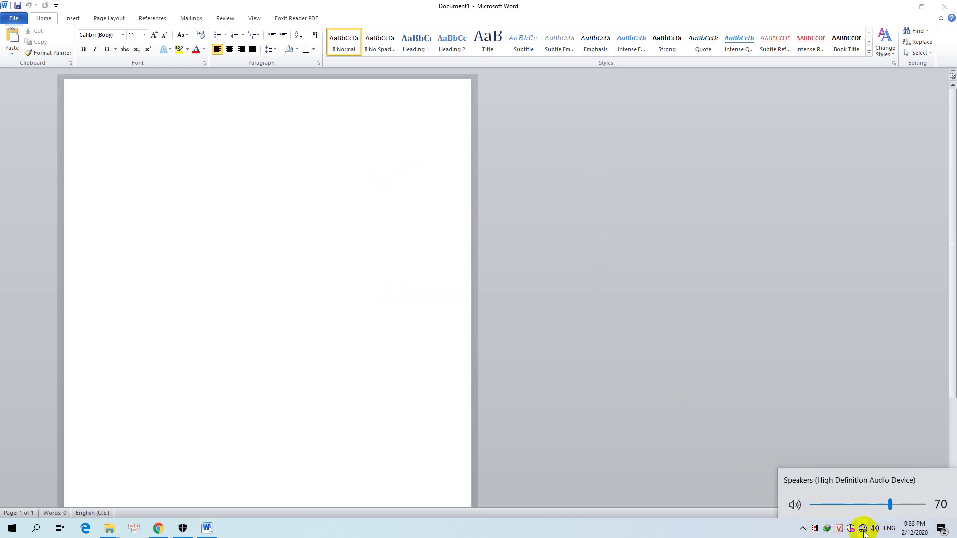
pyautogui.click(863, 529)
pyautogui.click(785, 498)
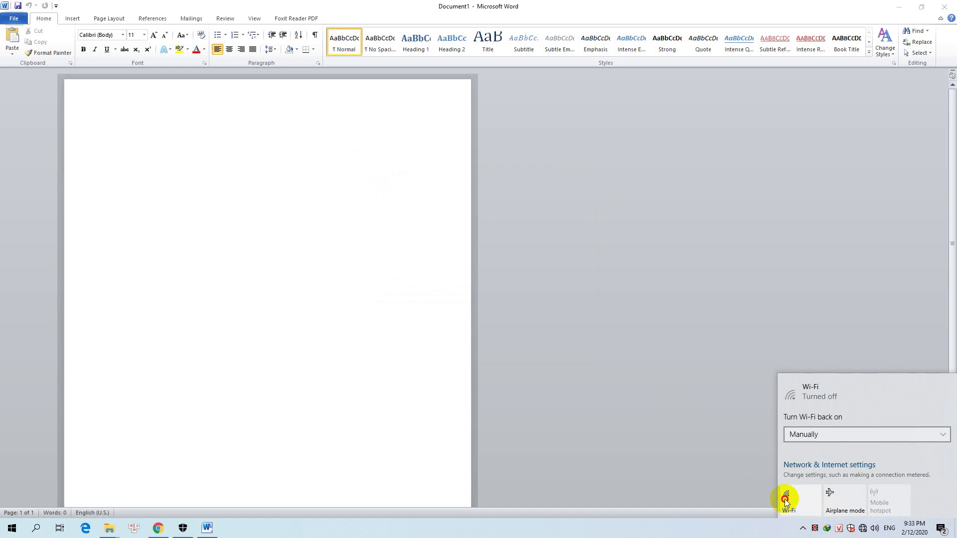
pyautogui.click(659, 446)
# - Launch Excel 2016, open the recent workbook "van canh" to check that it works, and close Excel
pyautogui.click(12, 528)
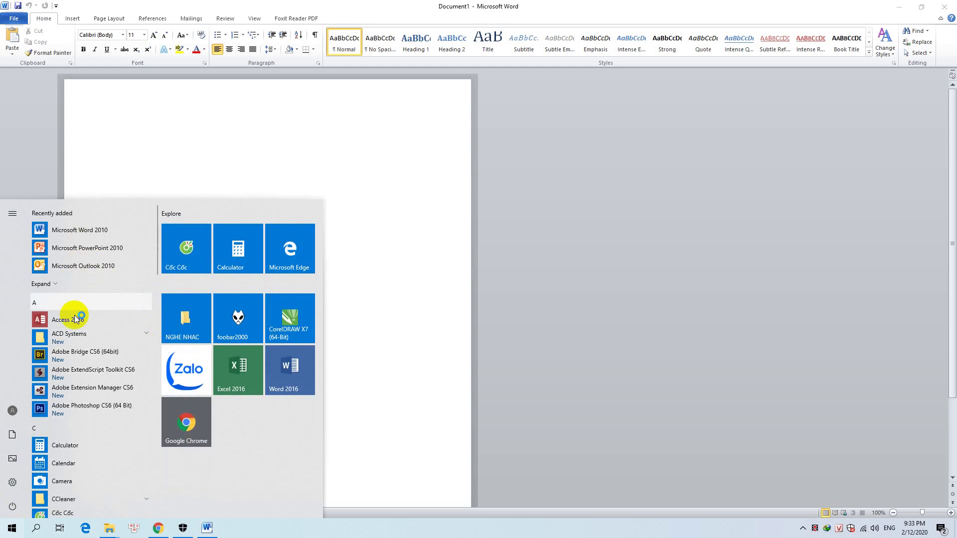
pyautogui.scroll(-2, 74, 318)
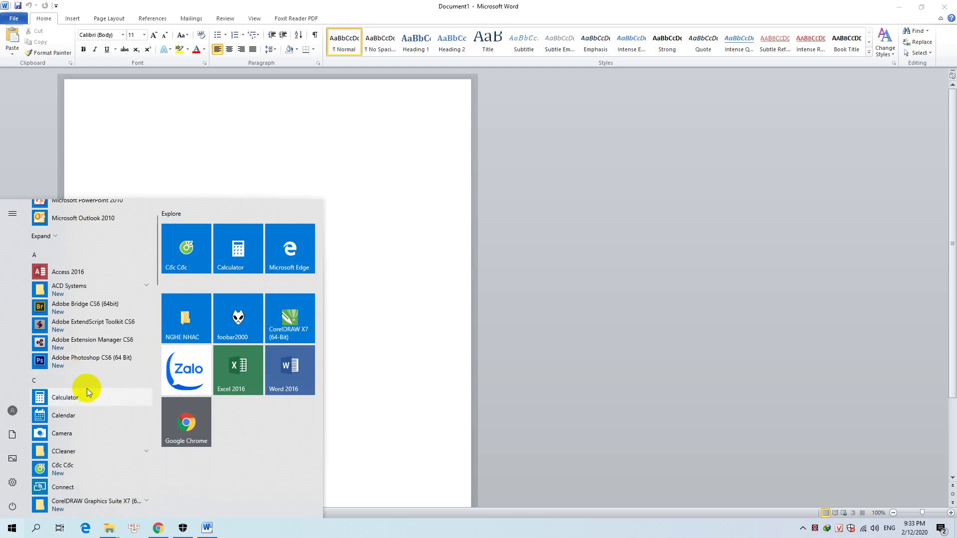
pyautogui.scroll(-6, 85, 387)
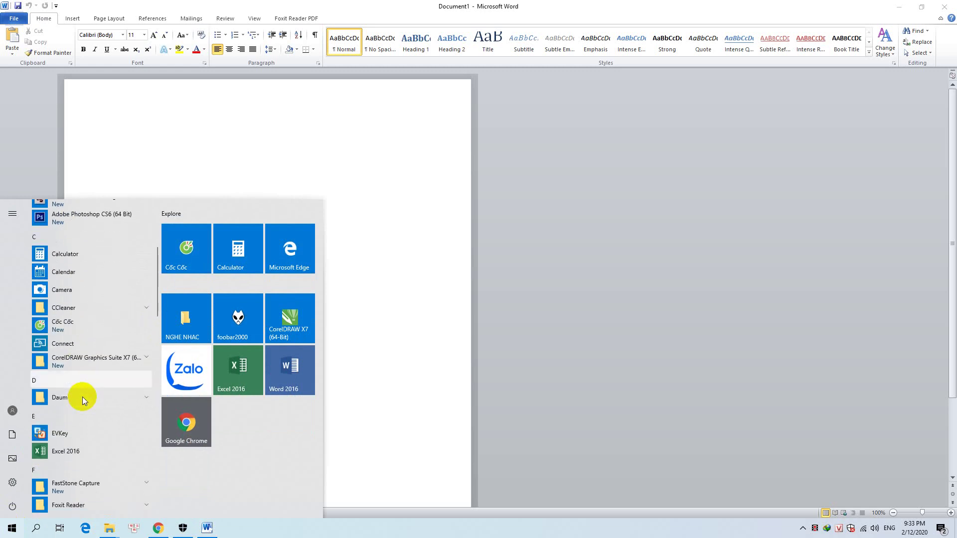
pyautogui.click(74, 452)
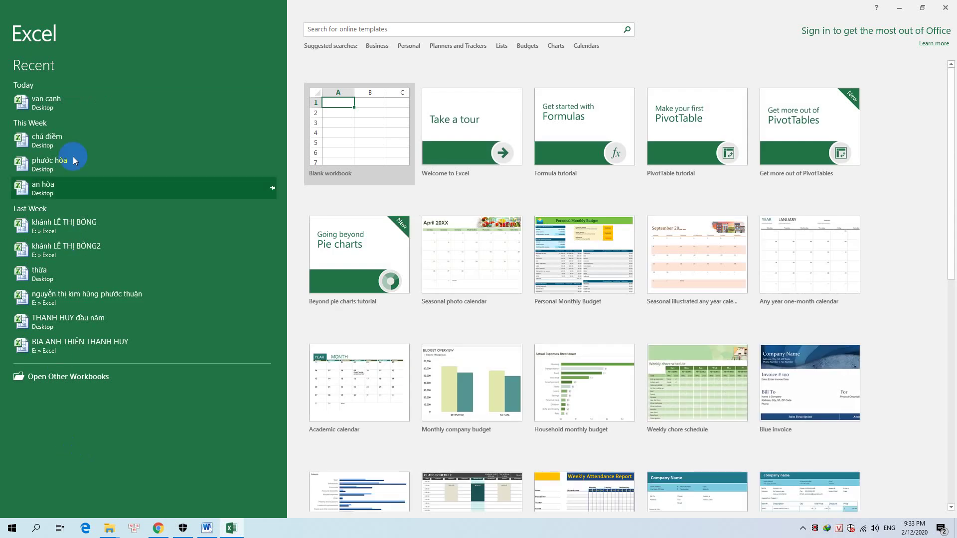
pyautogui.click(52, 97)
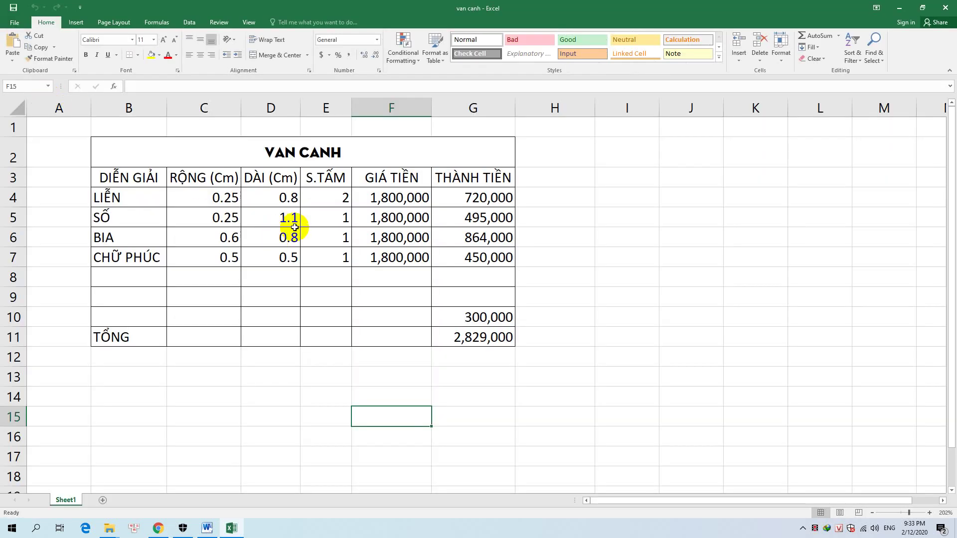
pyautogui.click(939, 7)
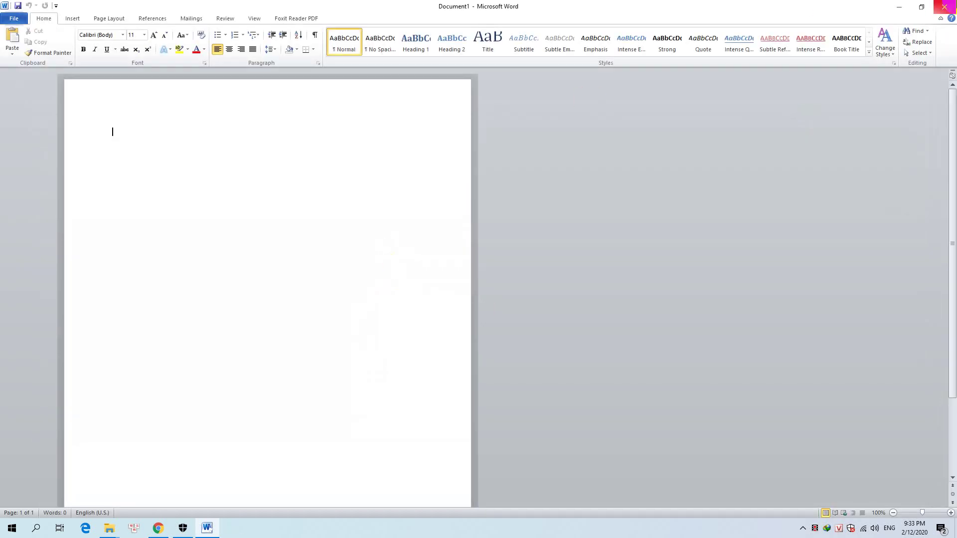
# - Restart Microsoft Word 2010, select telephone activation in the Activation Wizard, and close the wizard
pyautogui.click(944, 7)
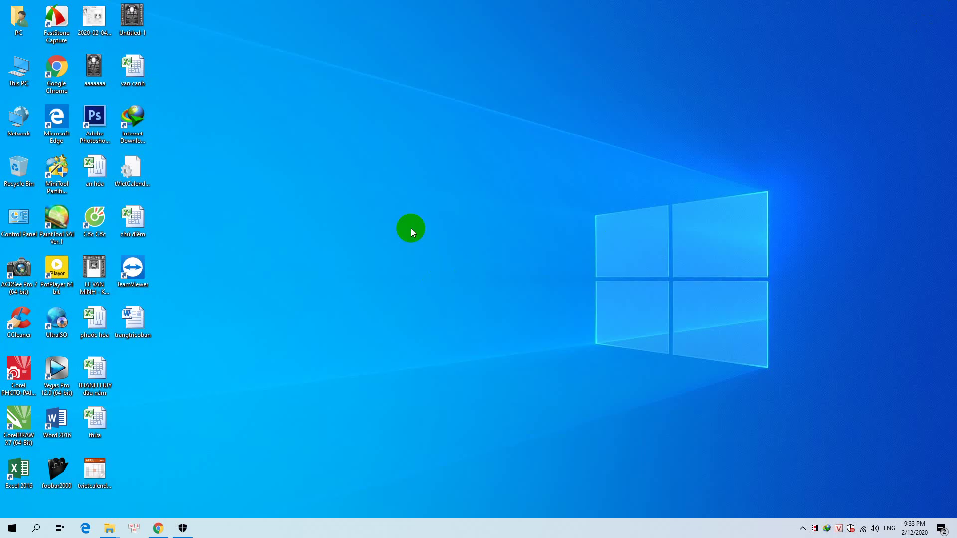
pyautogui.click(11, 529)
pyautogui.click(90, 229)
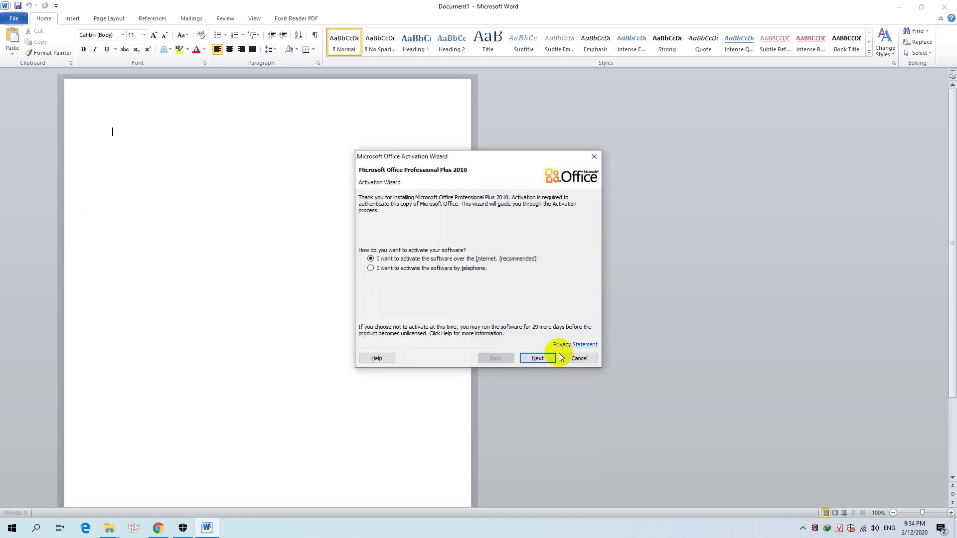
pyautogui.click(371, 269)
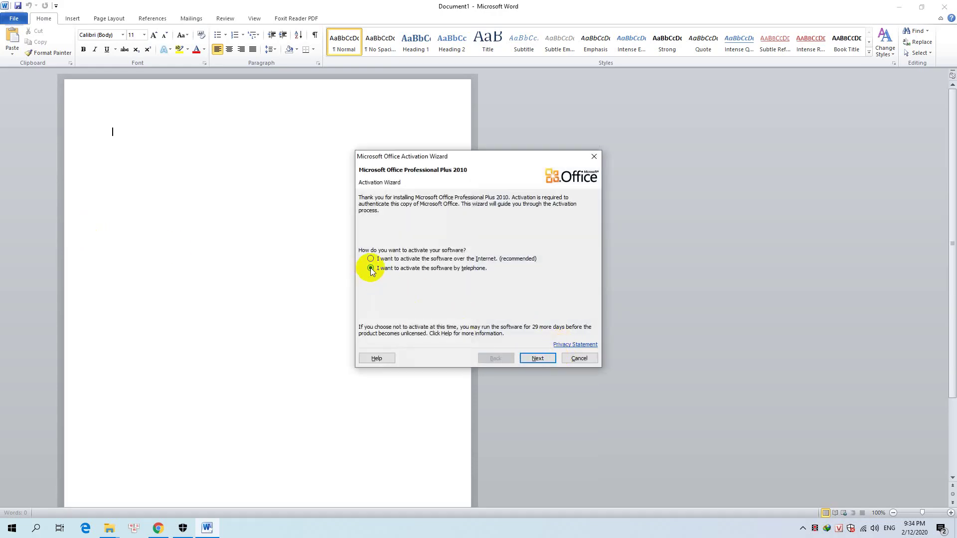
pyautogui.click(592, 157)
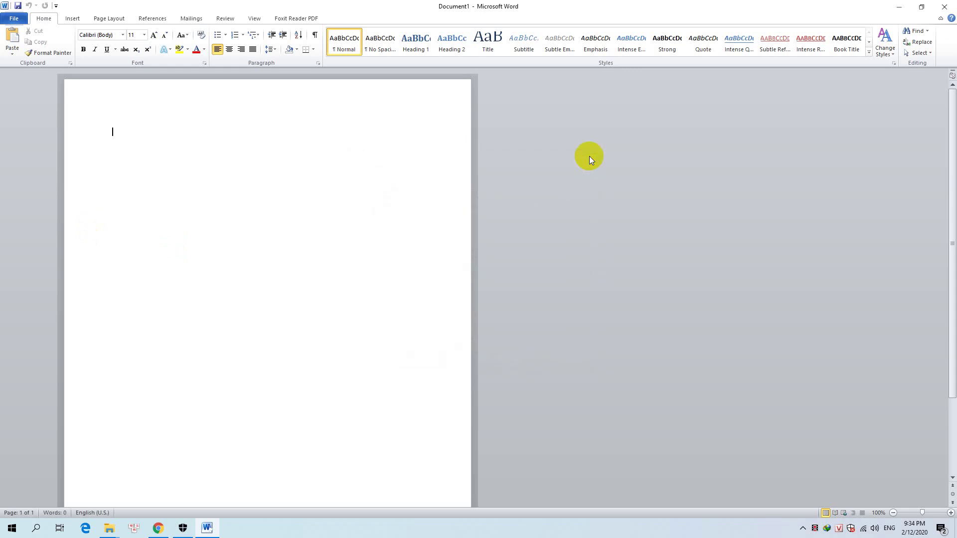
# - Restart Word 2010 once more, dismiss the Activation Wizard, and close the blank document
pyautogui.click(944, 6)
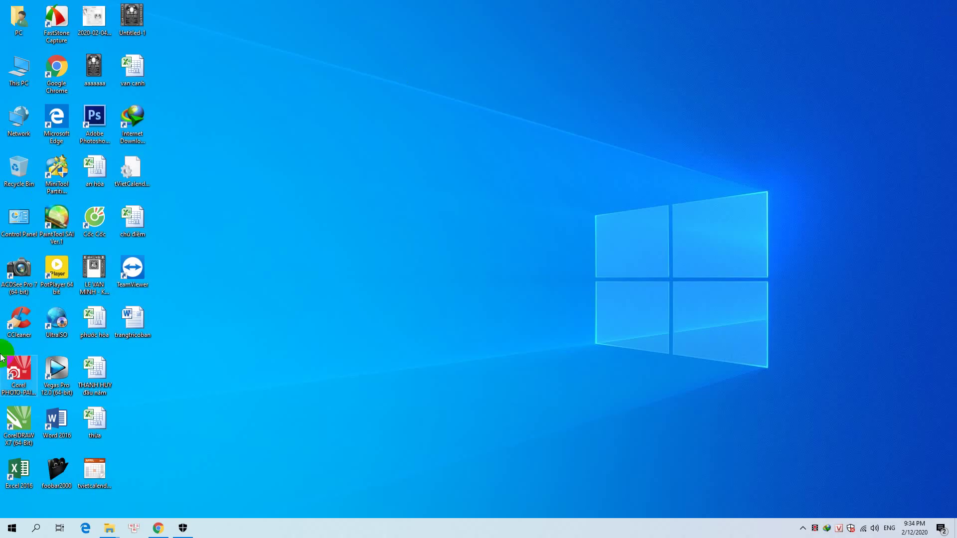
pyautogui.click(11, 528)
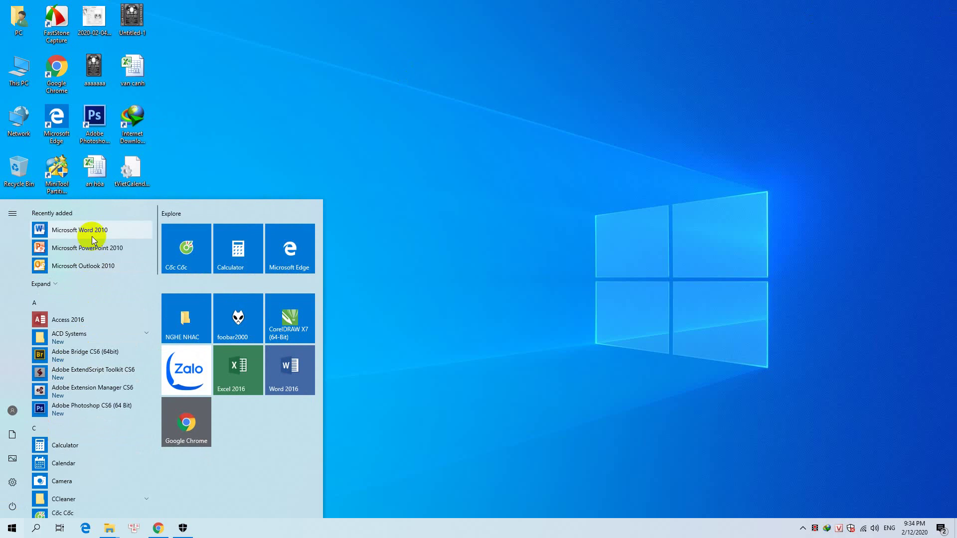
pyautogui.click(93, 238)
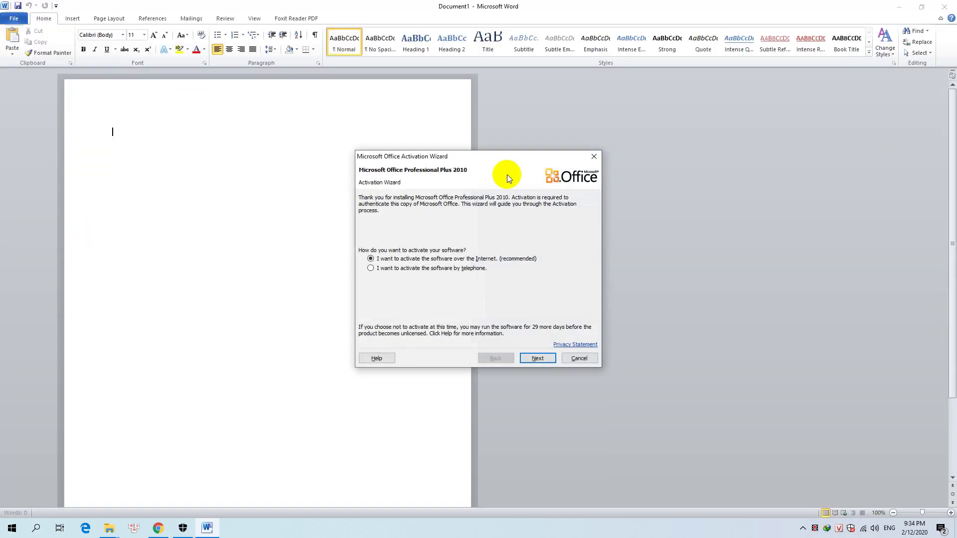
pyautogui.click(593, 157)
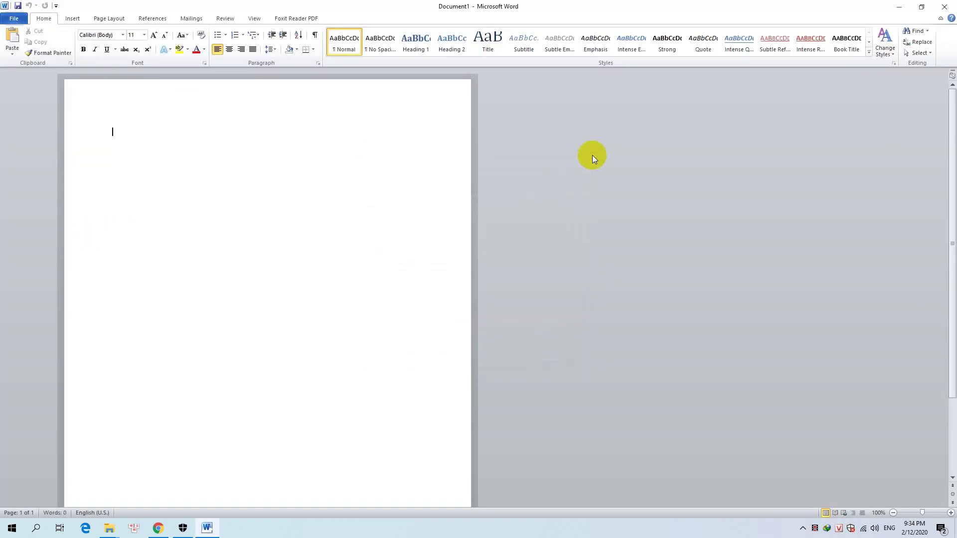
pyautogui.click(99, 112)
pyautogui.click(944, 6)
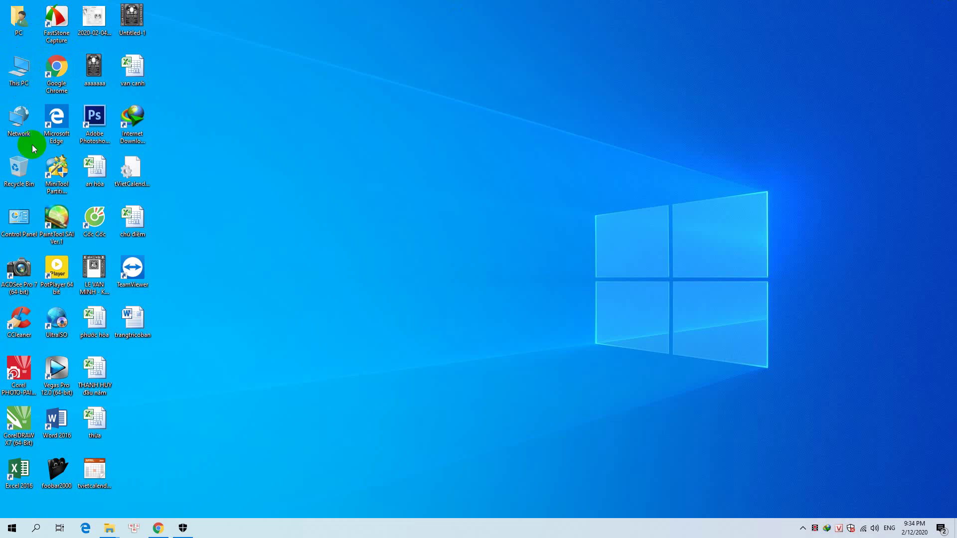
# - Check the installed programs list in Control Panel for Microsoft Office Professional Plus 2010, then close the window
pyautogui.doubleClick(23, 205)
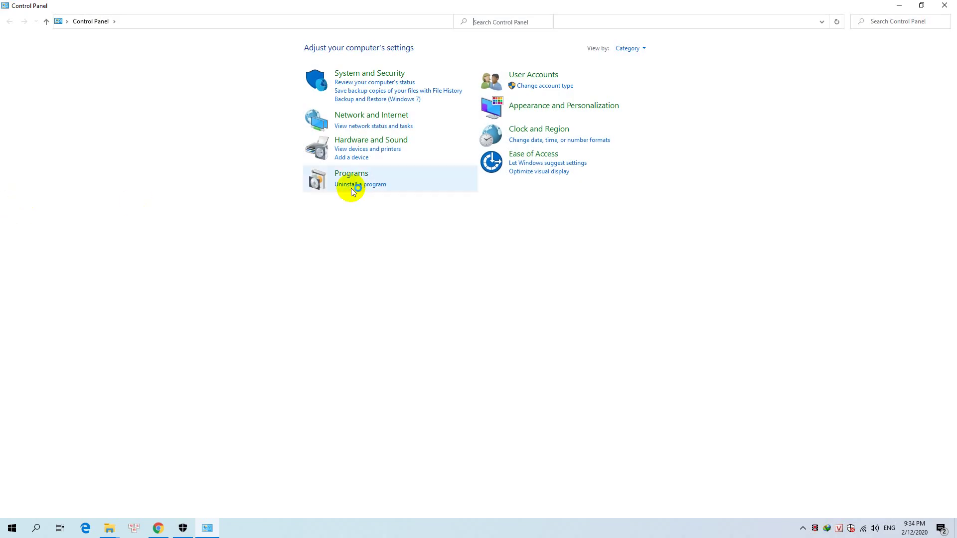
pyautogui.click(352, 186)
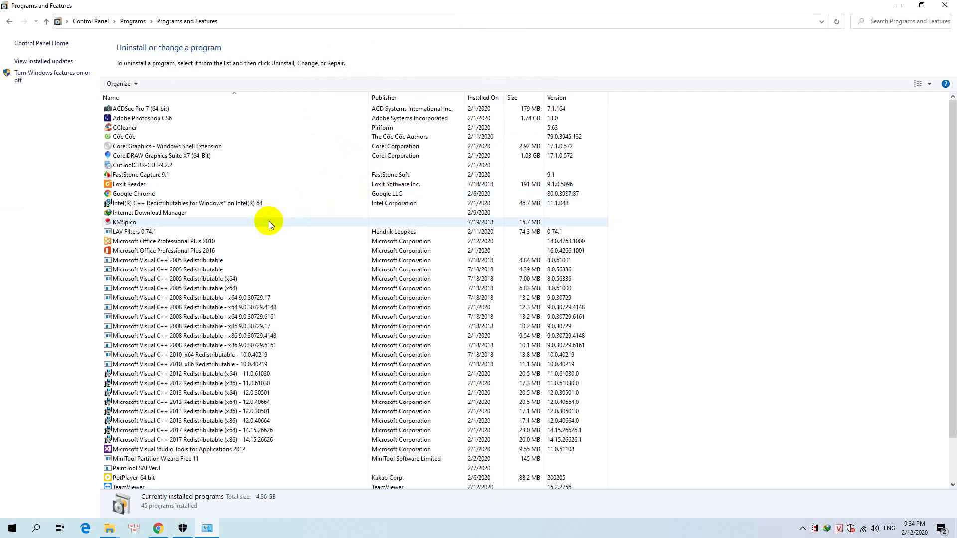
pyautogui.click(173, 244)
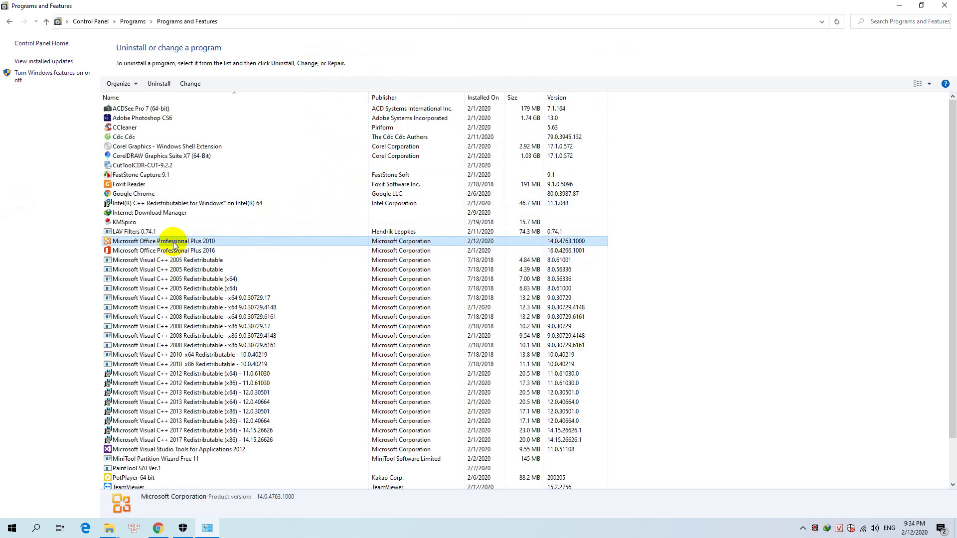
pyautogui.scroll(-2, 173, 245)
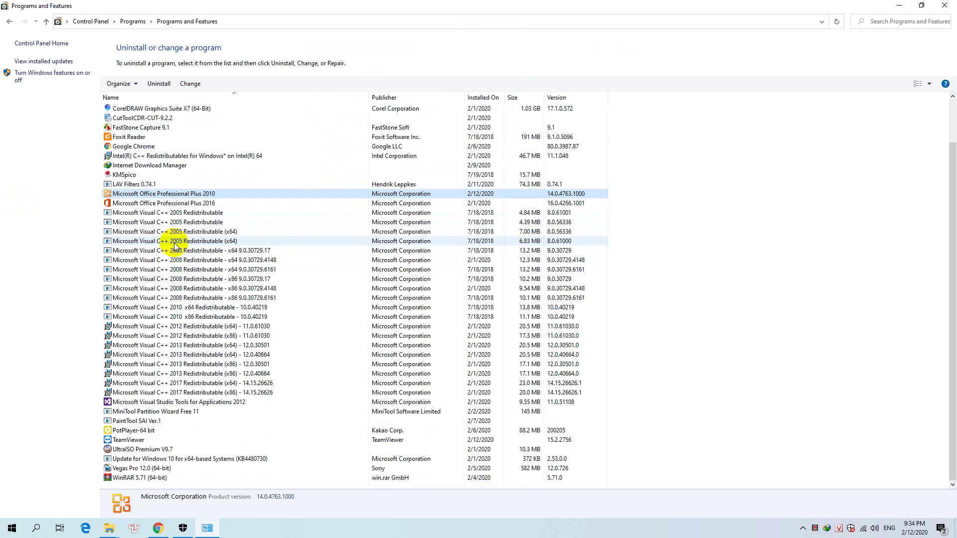
pyautogui.scroll(2, 175, 245)
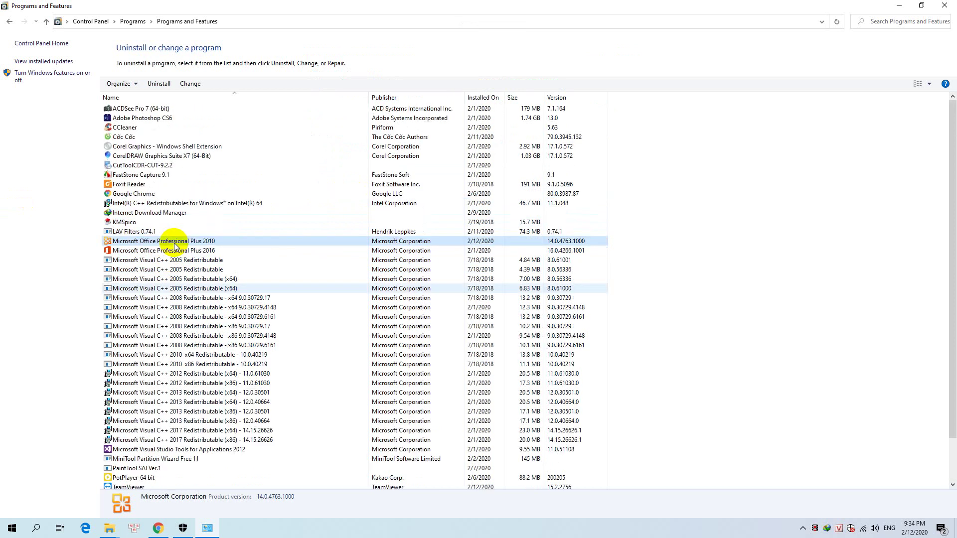
pyautogui.click(945, 7)
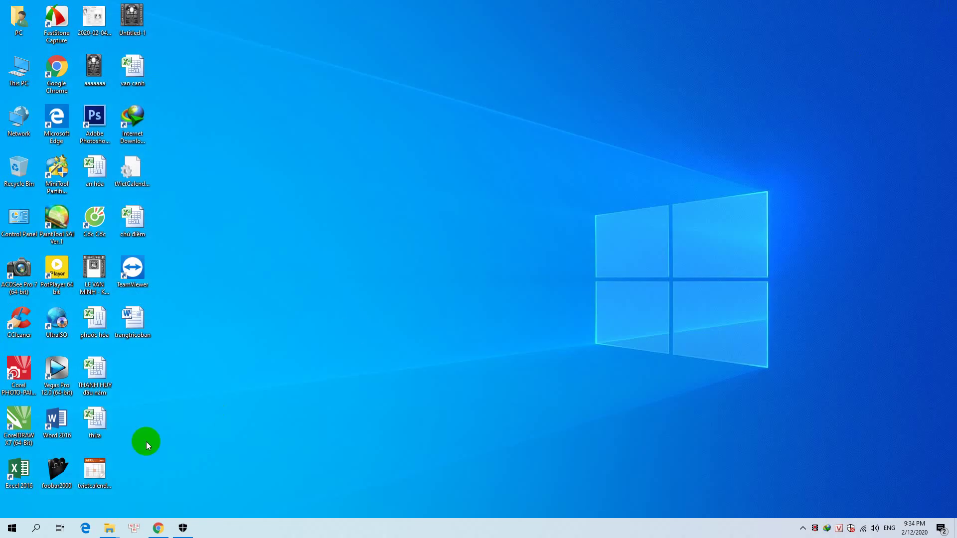
# - Open the file location of Microsoft Word 2010, look inside the Microsoft Office 2010 Tools folder, and close the window
pyautogui.click(12, 528)
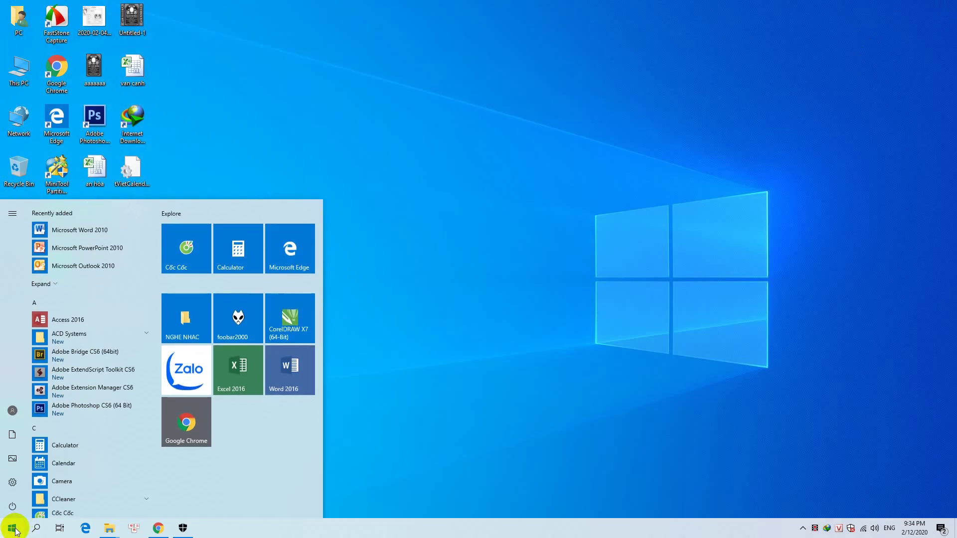
pyautogui.rightClick(108, 231)
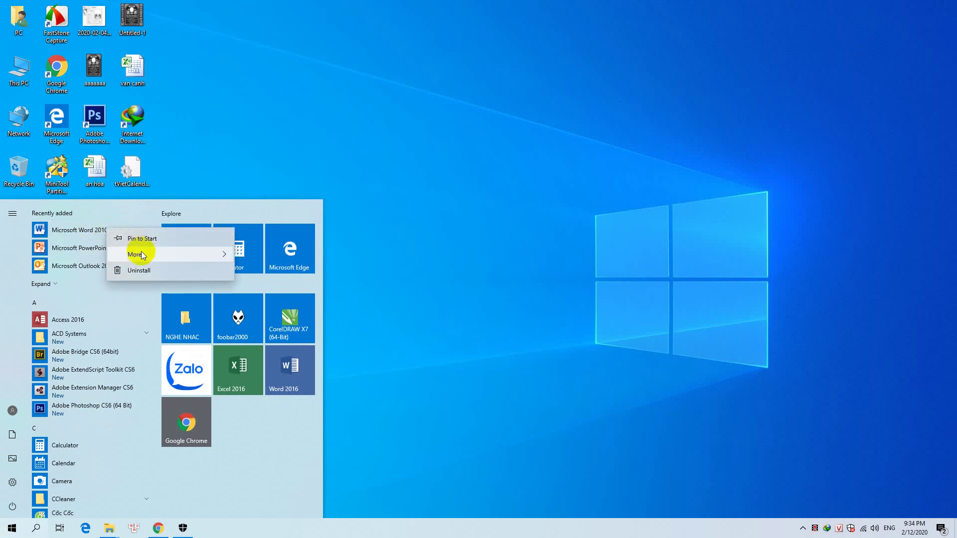
pyautogui.moveTo(224, 253)
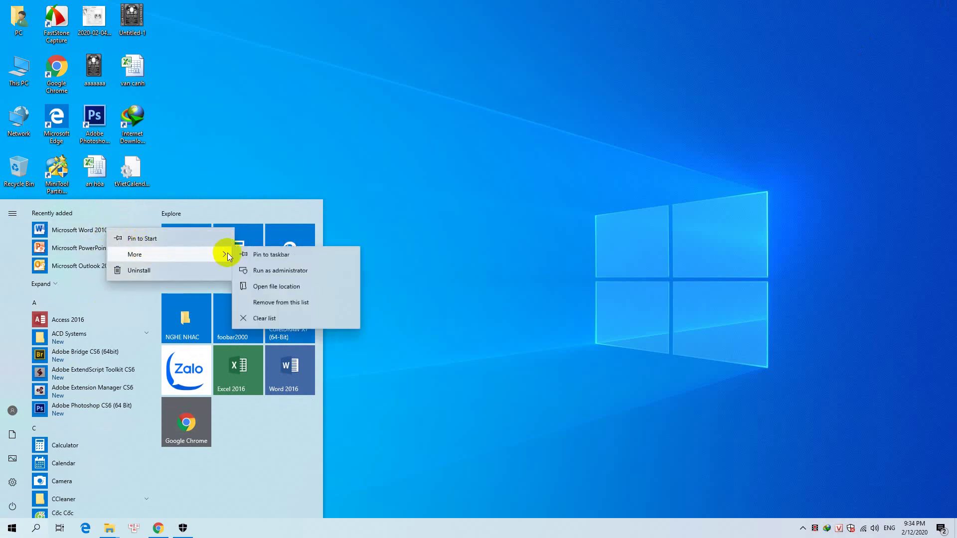
pyautogui.click(281, 293)
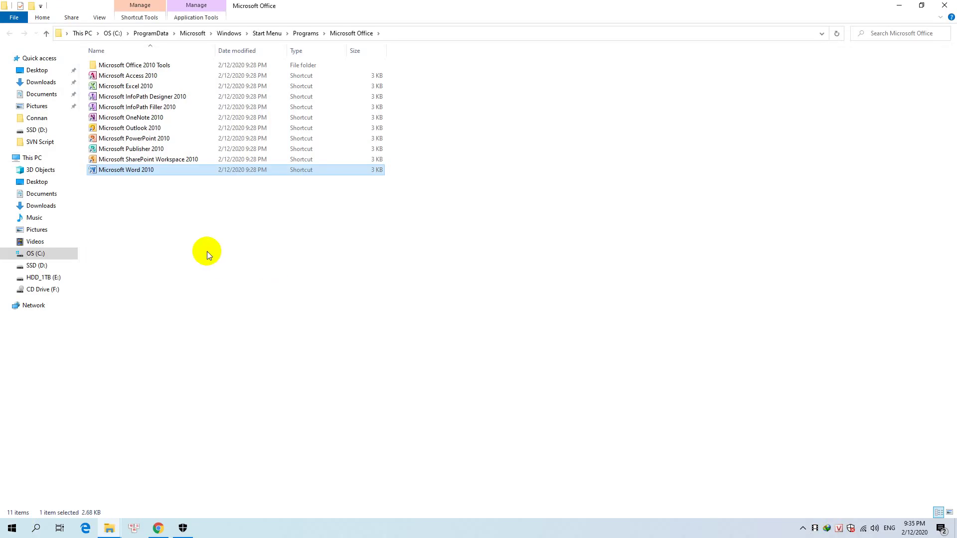
pyautogui.doubleClick(110, 65)
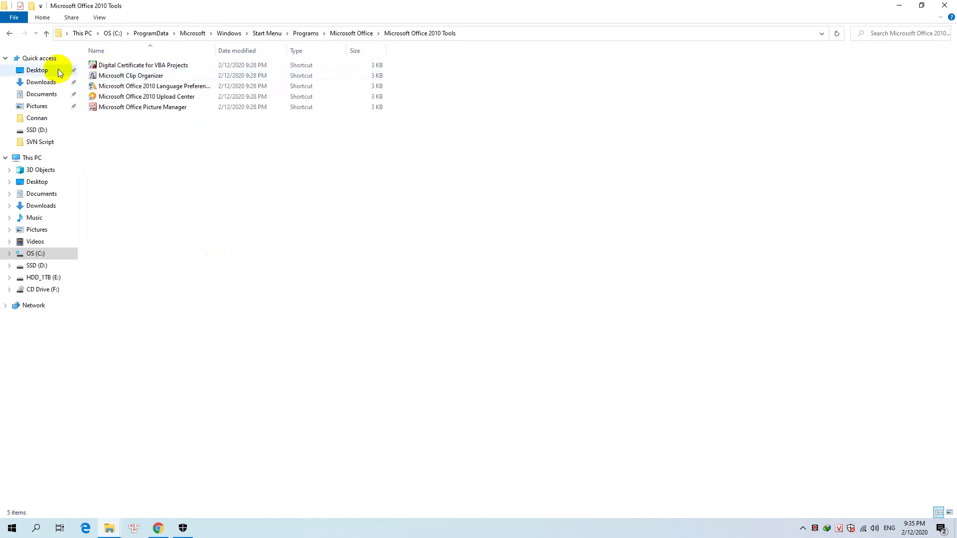
pyautogui.click(945, 6)
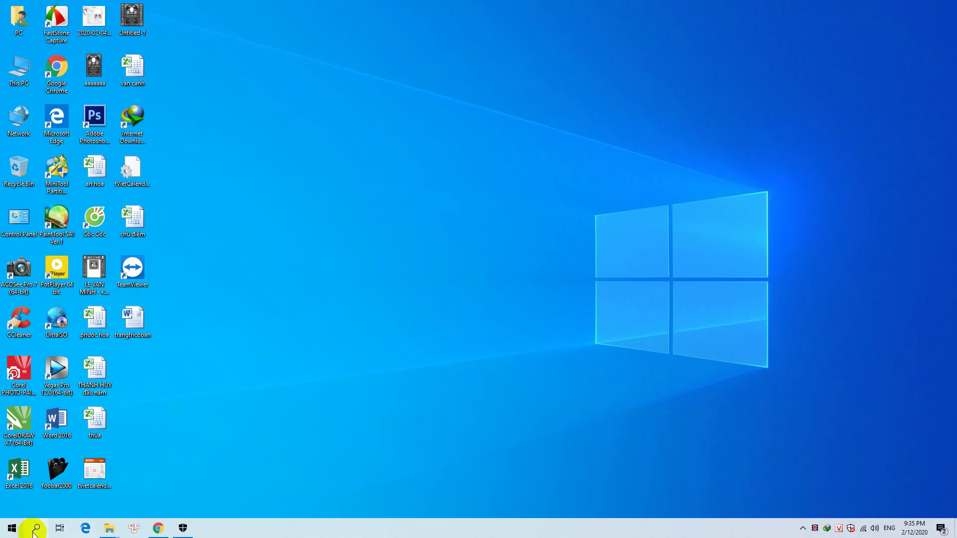
# - Launch Word 2016 from the Windows Start menu tiles
pyautogui.click(12, 528)
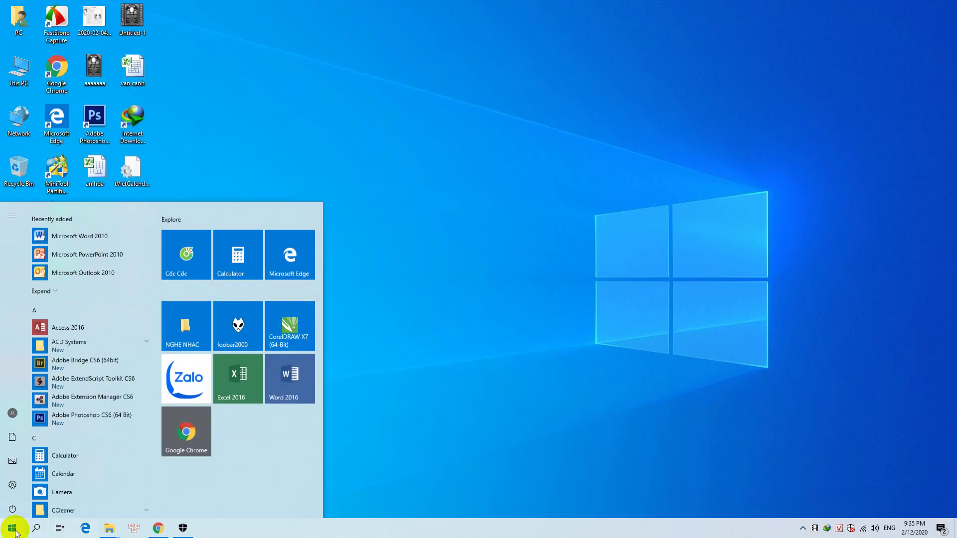
pyautogui.click(279, 354)
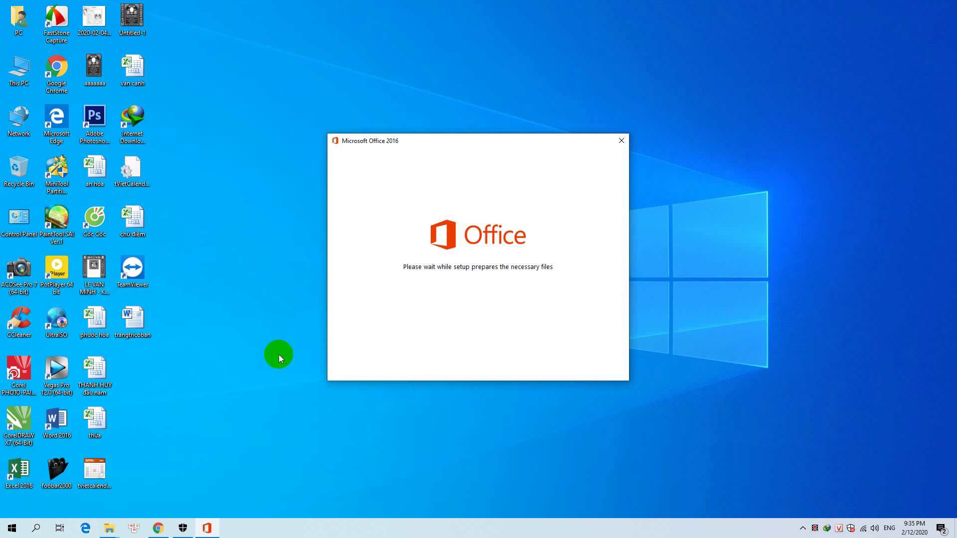